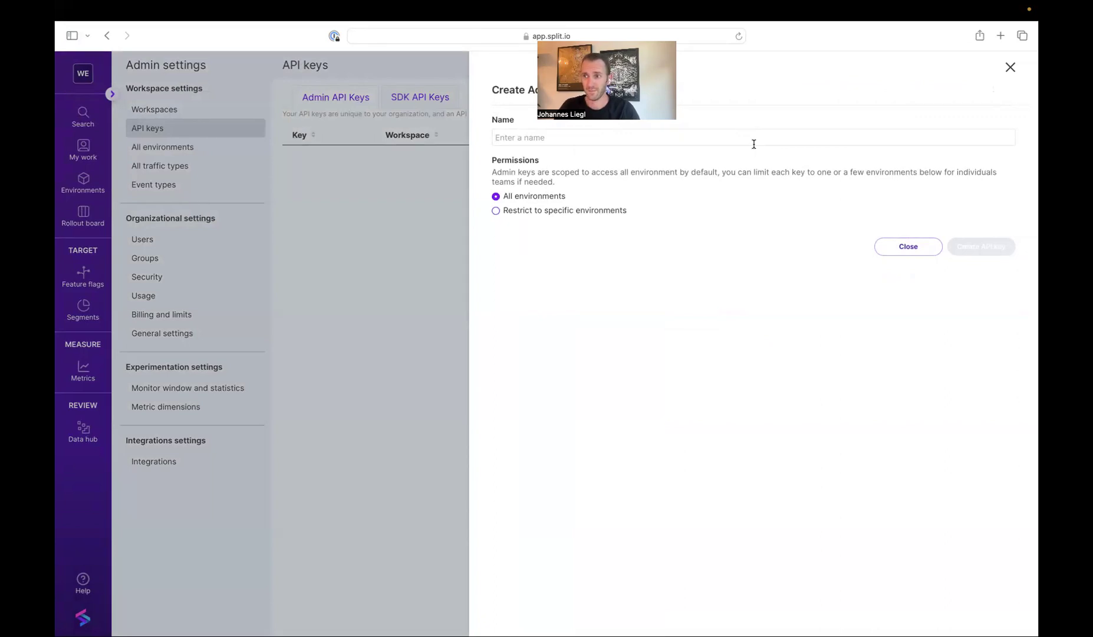
Step: Create an admin API key named Global for all environments, copying its access token before closing the form
{"action": "left_click", "coordinate": [754, 144]}
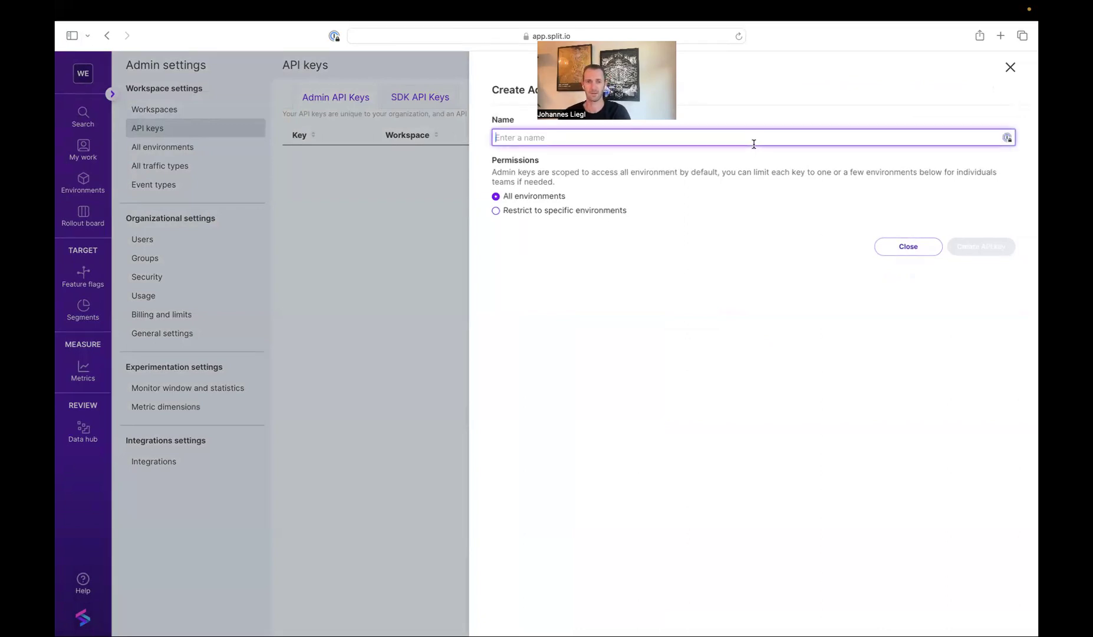
{"action": "type", "text": "Global"}
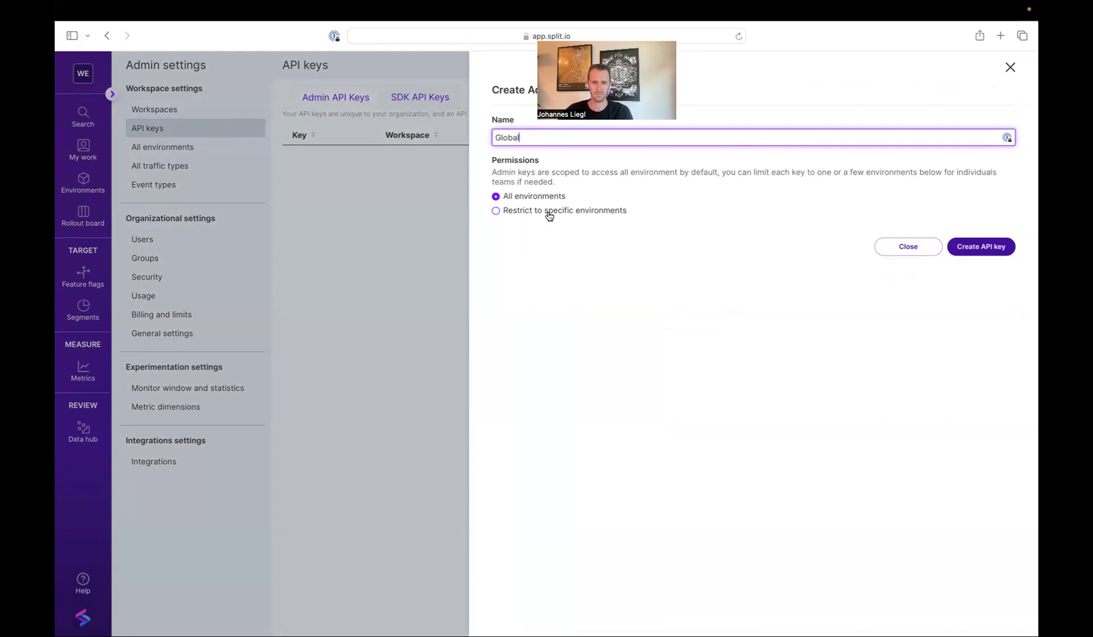
{"action": "left_click", "coordinate": [960, 244]}
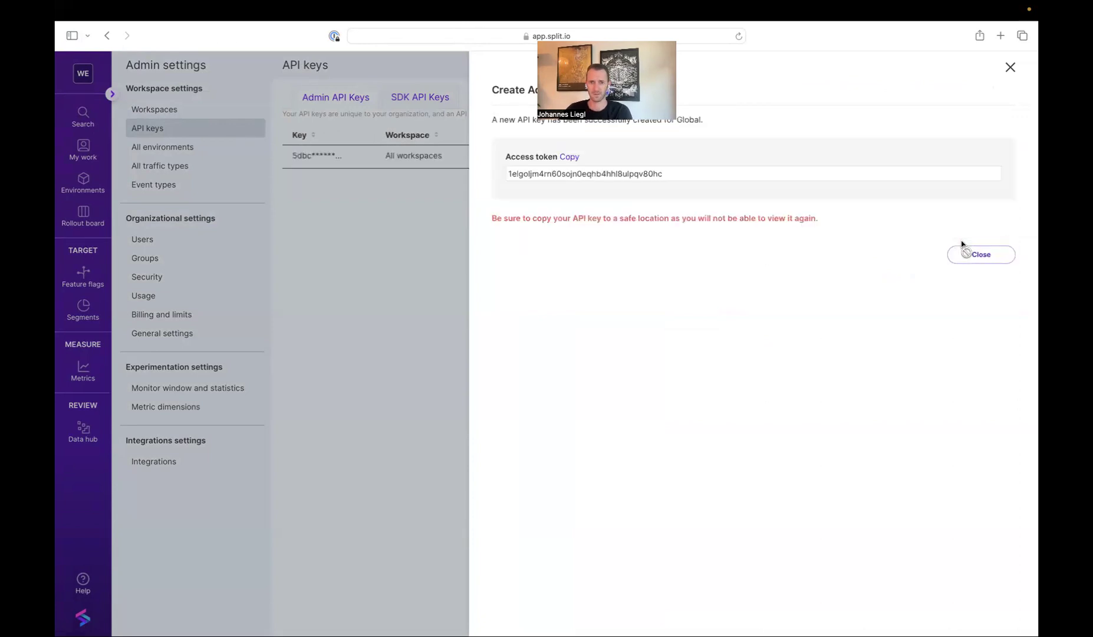
{"action": "left_click", "coordinate": [569, 158]}
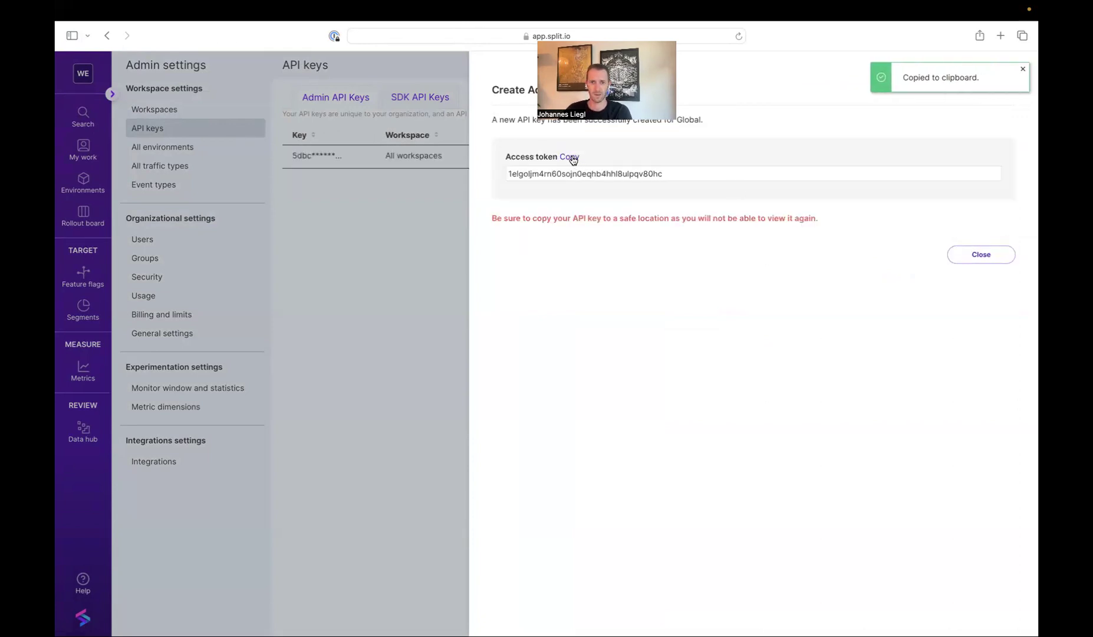
{"action": "left_click", "coordinate": [981, 255]}
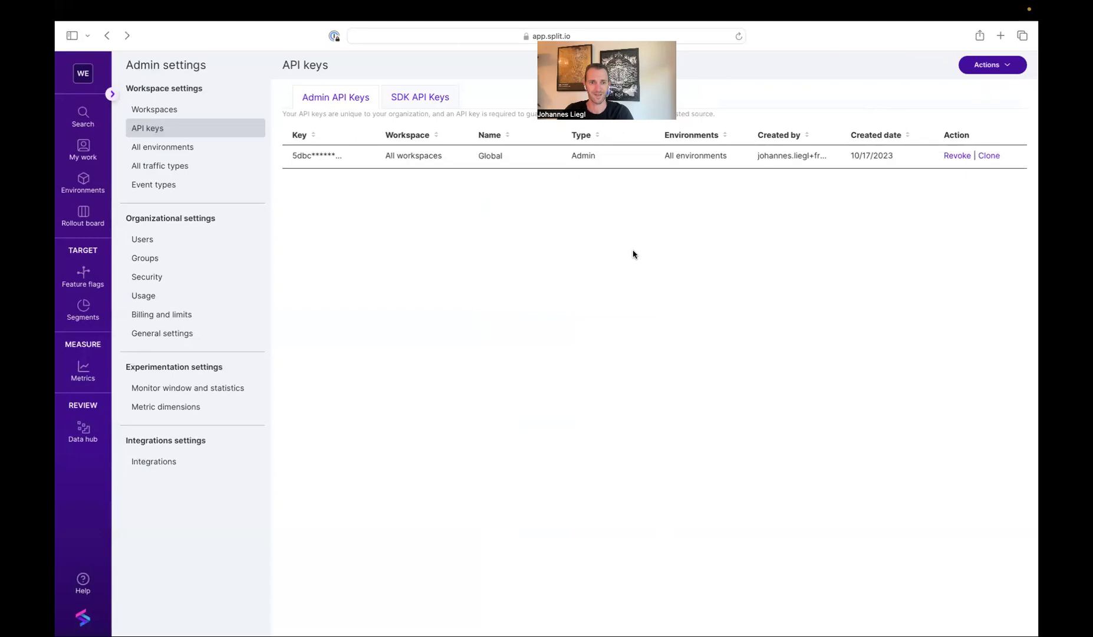
Step: Switch to Postman and add an auth-token variable holding the copied access token to the October 2023 collection, then save
{"action": "key", "text": "ctrl+Right"}
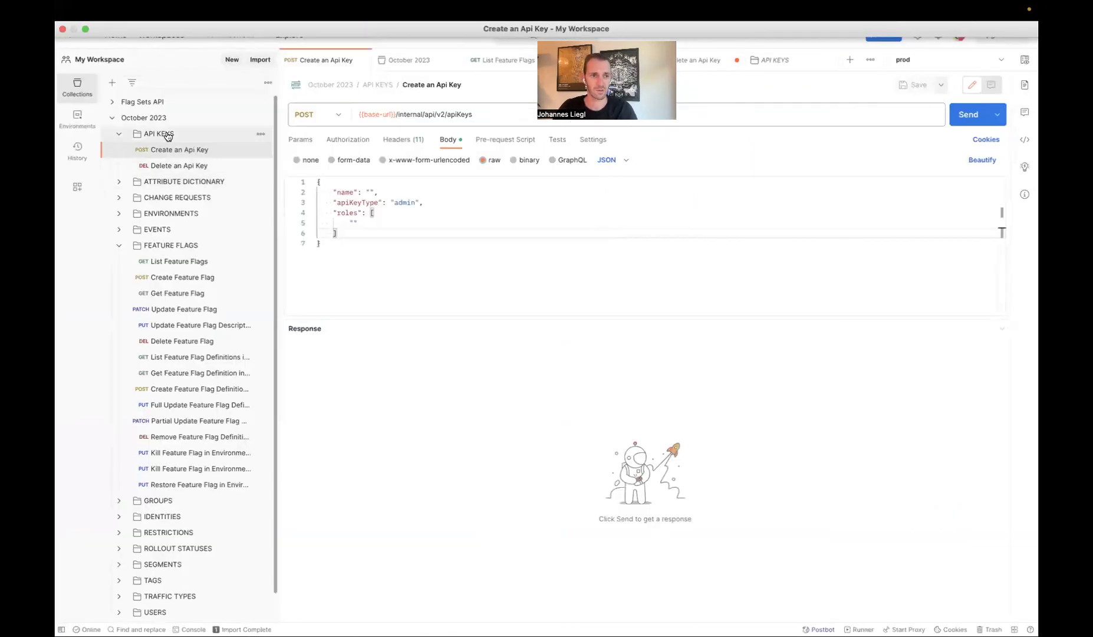
{"action": "left_click", "coordinate": [167, 119]}
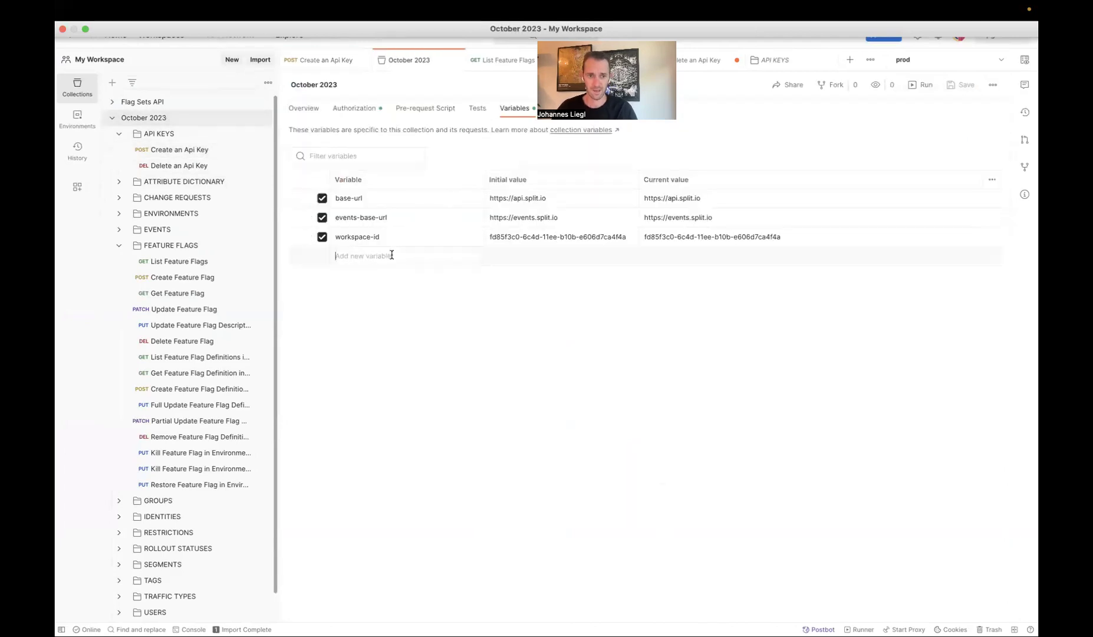
{"action": "type", "text": "auth-token"}
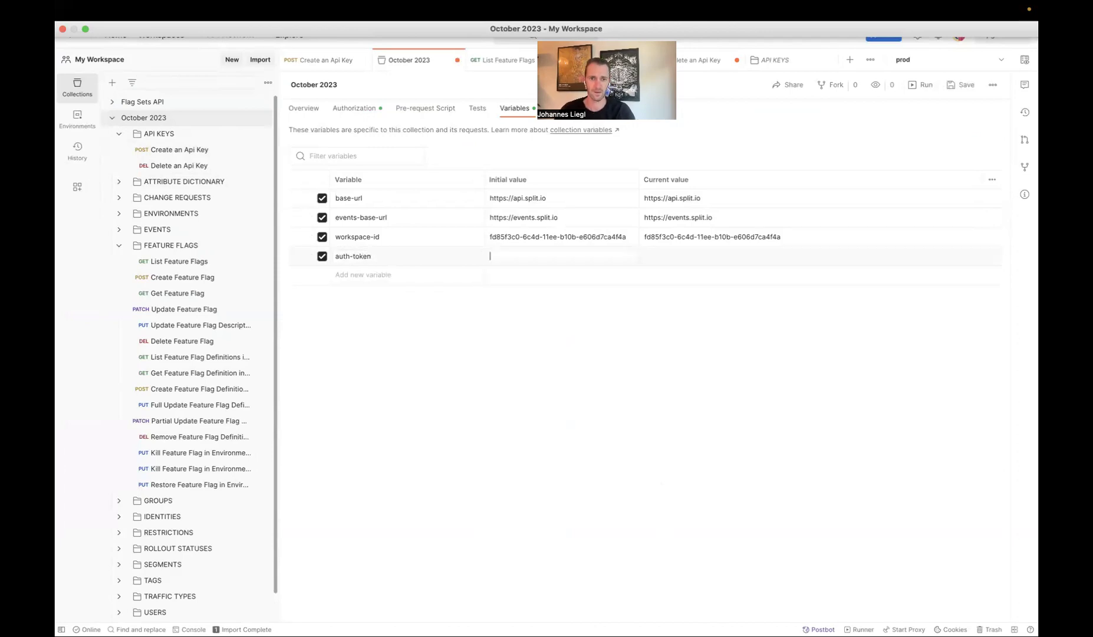
{"action": "key", "text": "ctrl+v"}
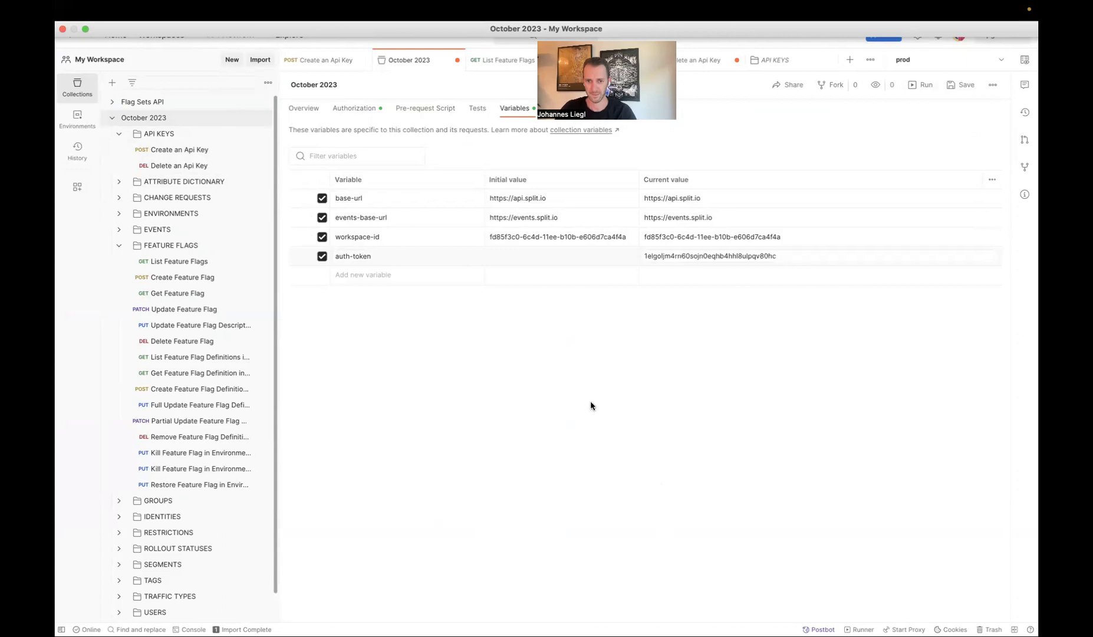
{"action": "key", "text": "ctrl+s"}
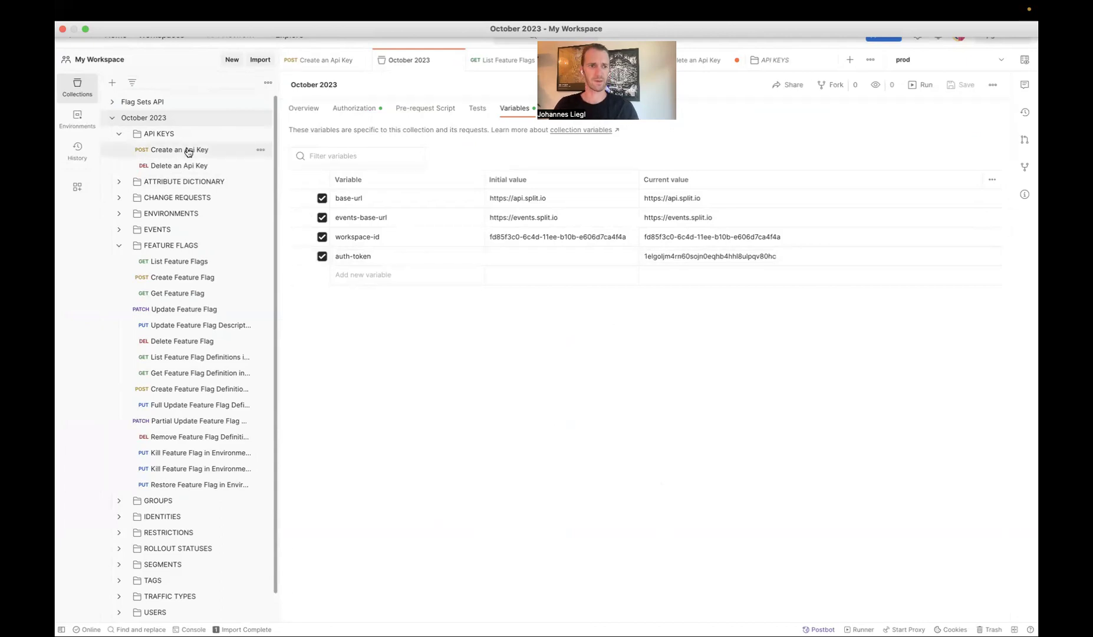
Step: Send the Create an Api Key request with the name FF Viewer and the role API_FEATURE_FLAG_VIEWER
{"action": "left_click", "coordinate": [188, 152]}
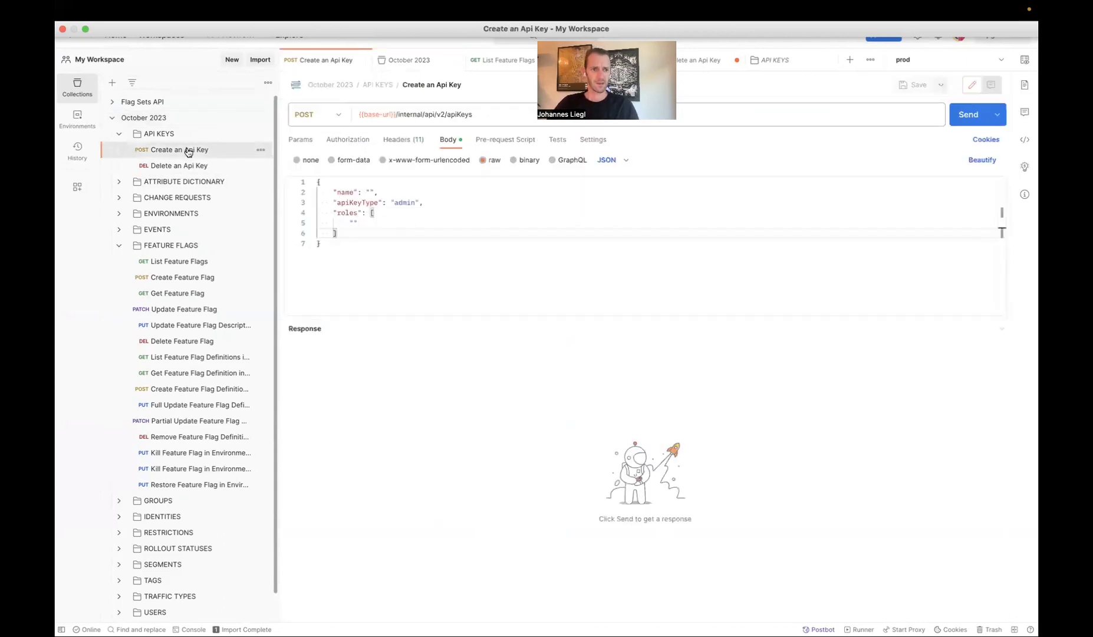
{"action": "left_click", "coordinate": [370, 192]}
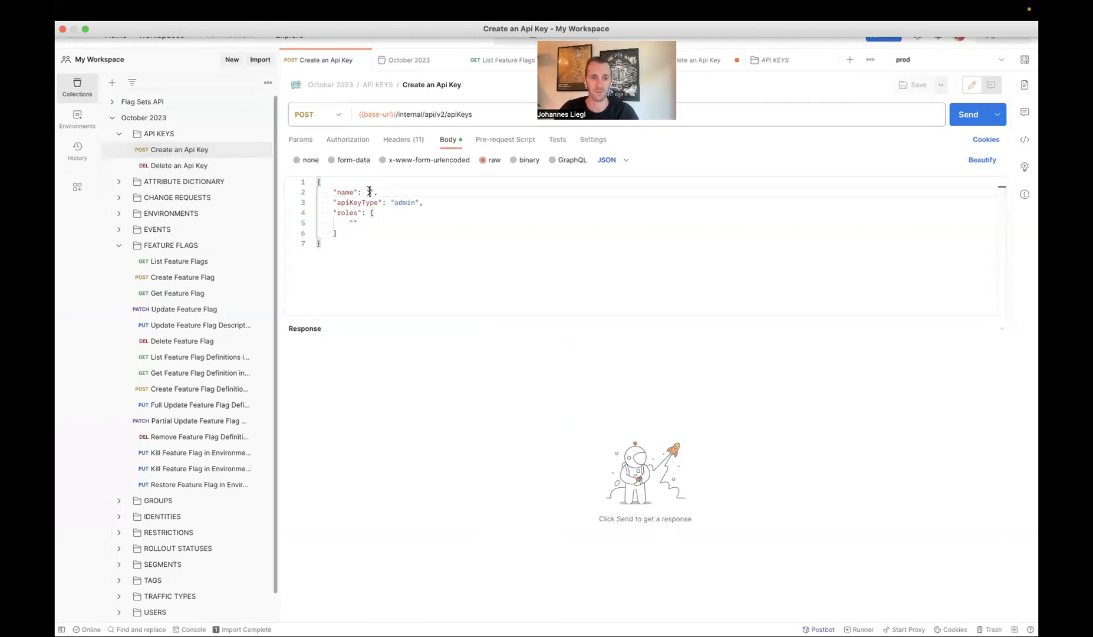
{"action": "type", "text": "FF Viewe"}
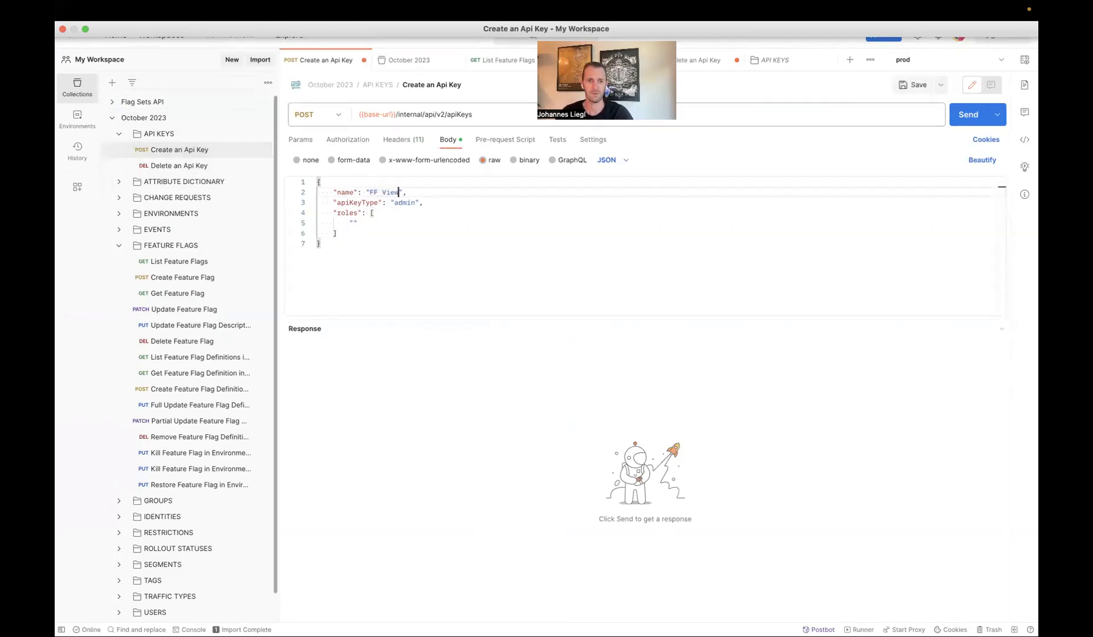
{"action": "type", "text": "r"}
{"action": "left_click", "coordinate": [353, 223]}
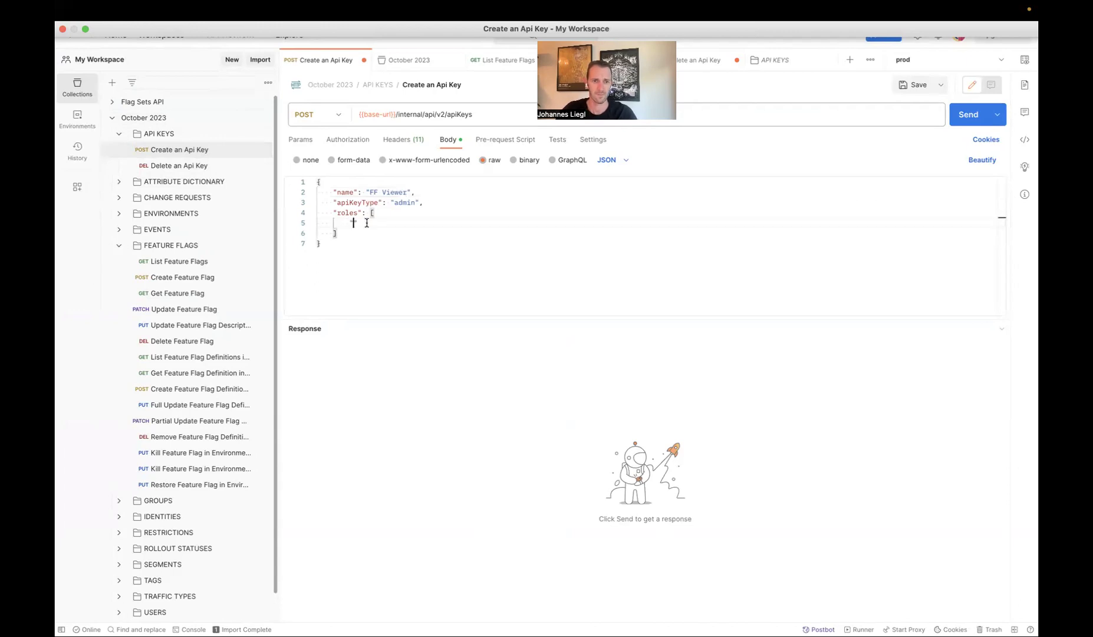
{"action": "type", "text": "API "}
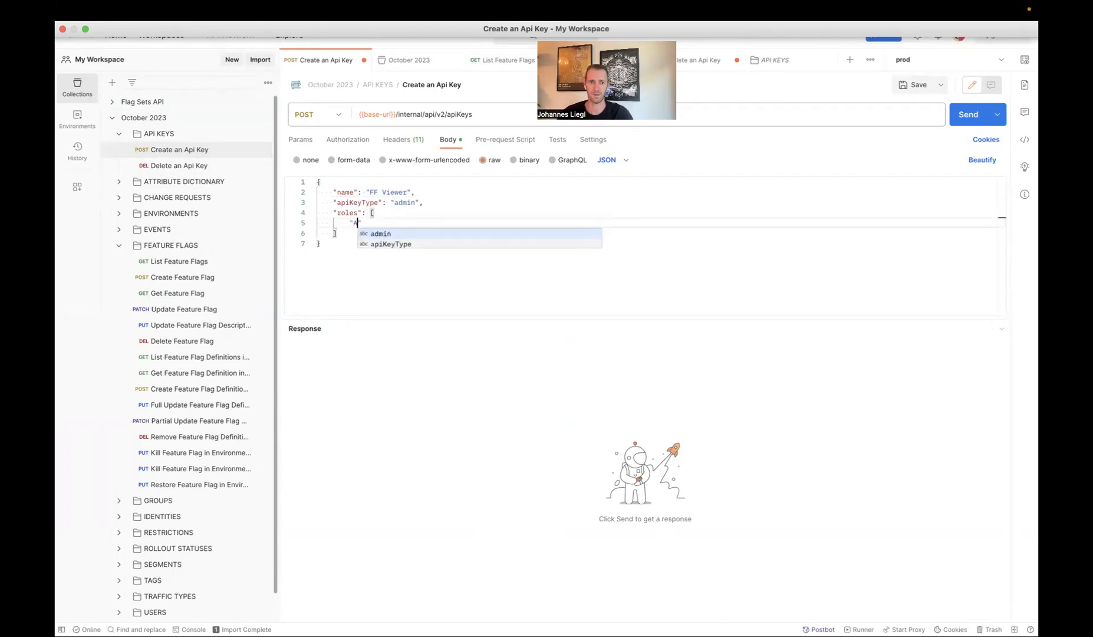
{"action": "type", "text": "FEATURE_FLAG"}
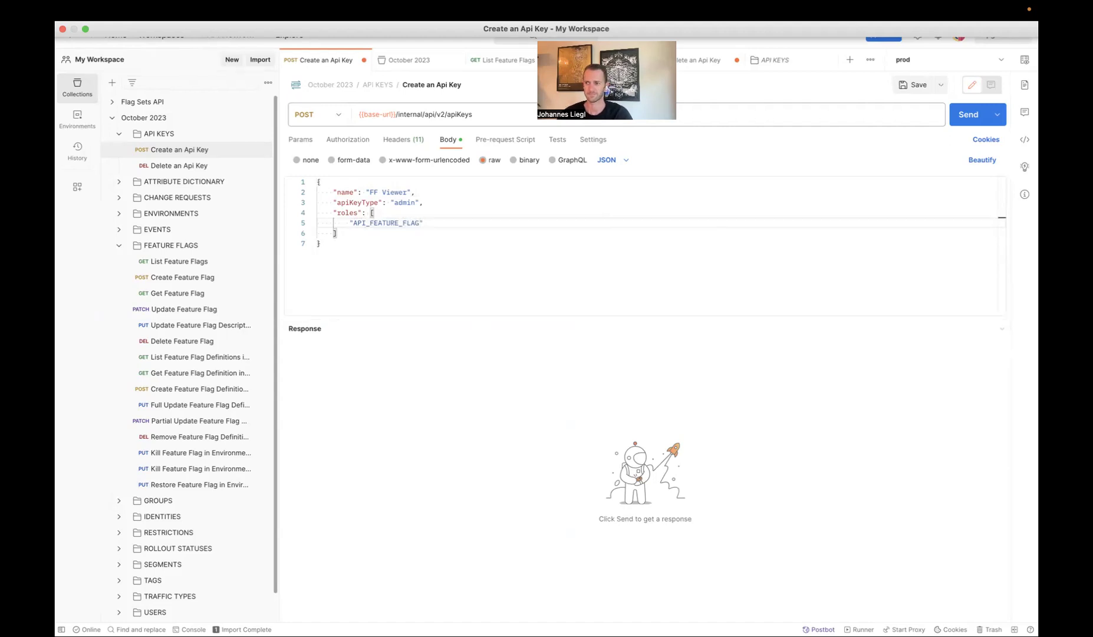
{"action": "type", "text": "_VIEWER"}
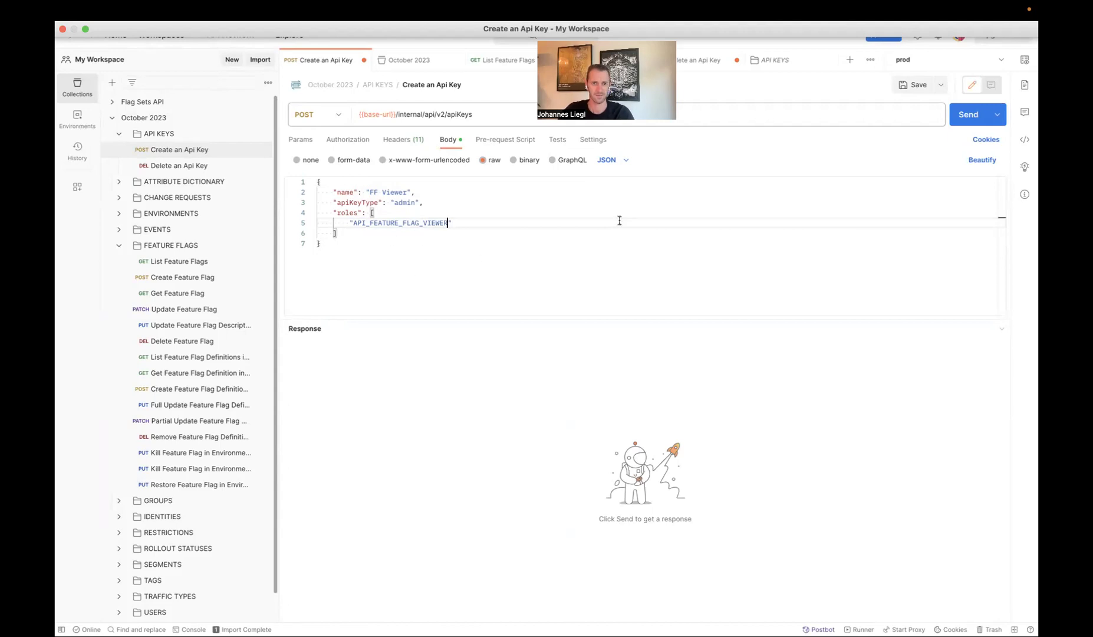
{"action": "left_click", "coordinate": [954, 122]}
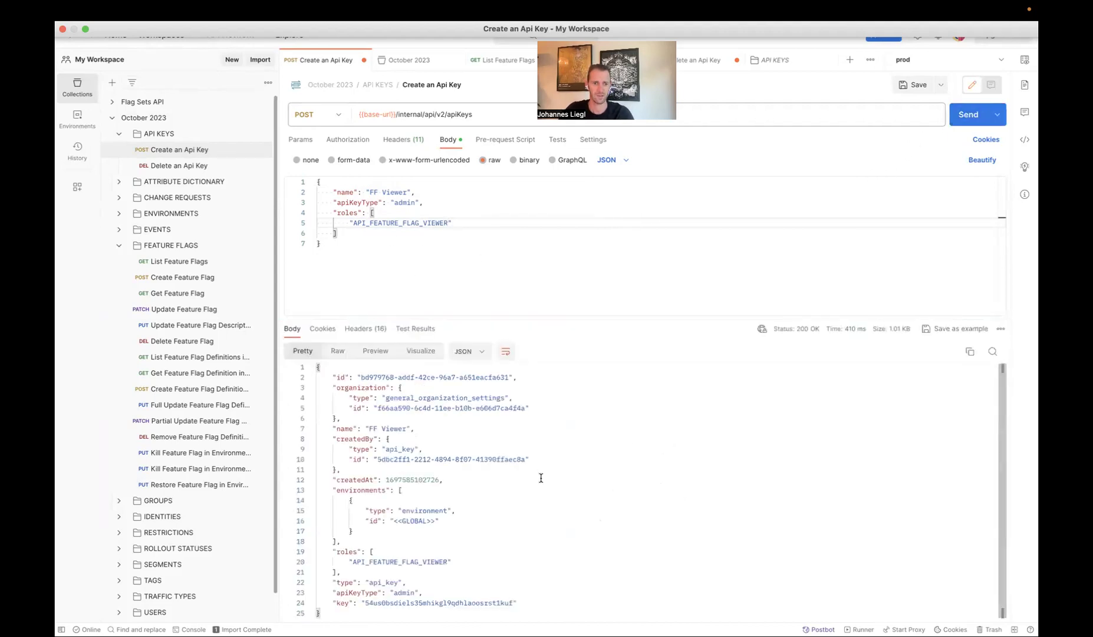
Step: Store the API key from the response in a second auth-token variable of the October 2023 collection, save, and disable the first auth-token
{"action": "double_click", "coordinate": [443, 602]}
{"action": "key", "text": "super+c"}
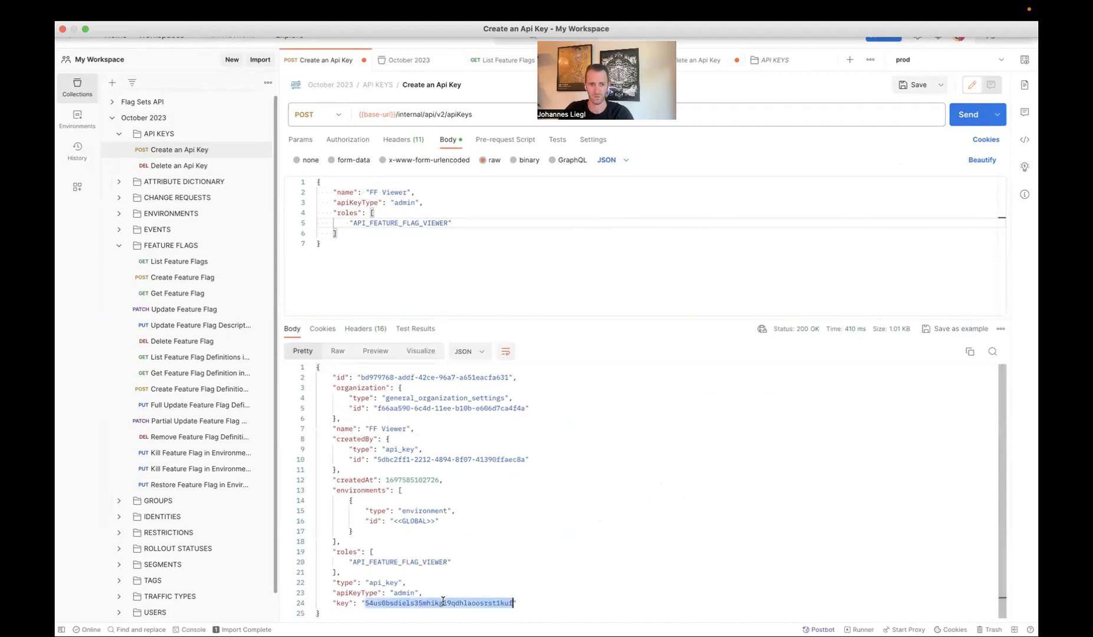
{"action": "left_click", "coordinate": [143, 118]}
{"action": "type", "text": "auth-"}
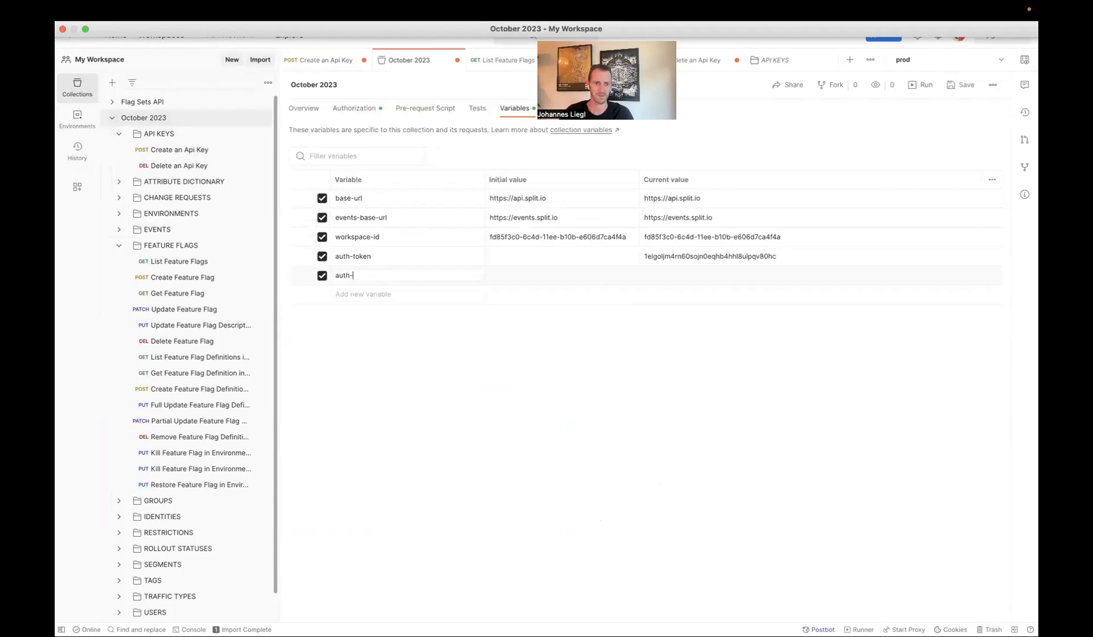
{"action": "type", "text": "token"}
{"action": "left_click", "coordinate": [490, 275]}
{"action": "key", "text": "super+v"}
{"action": "key", "text": "super+s"}
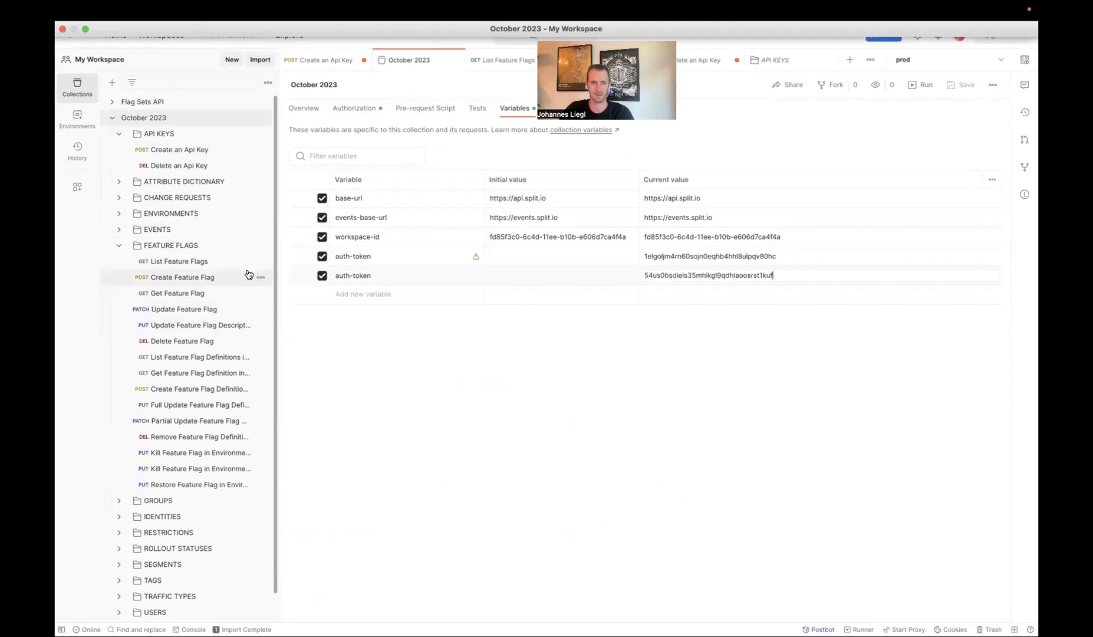
{"action": "left_click", "coordinate": [322, 256]}
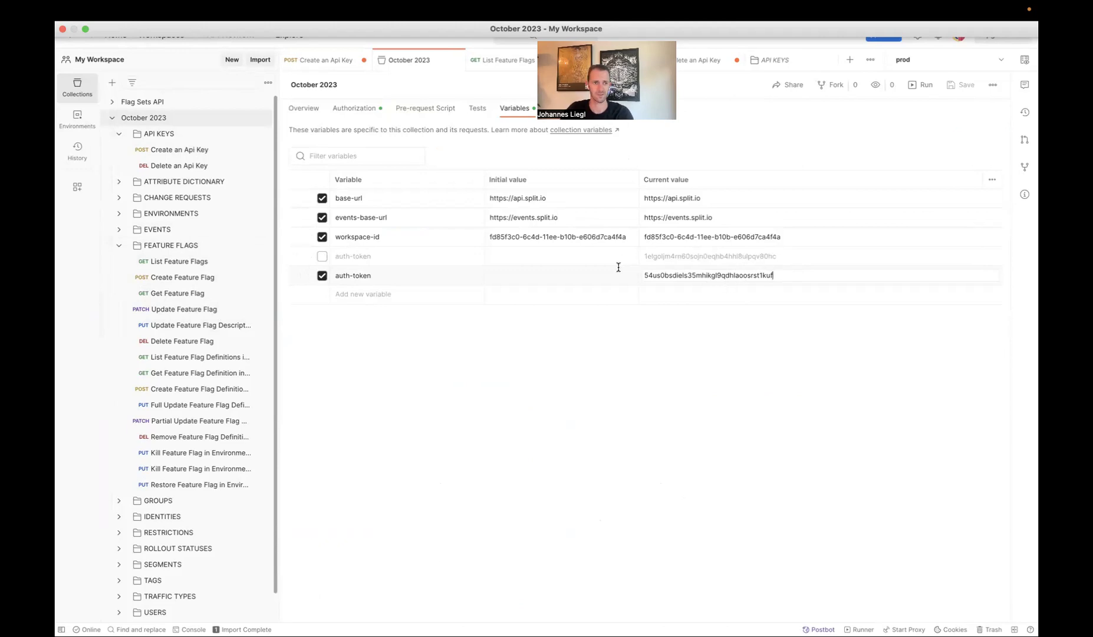
Step: Send the List Feature Flags request and examine the total count and the returned flags in the response
{"action": "left_click", "coordinate": [197, 262]}
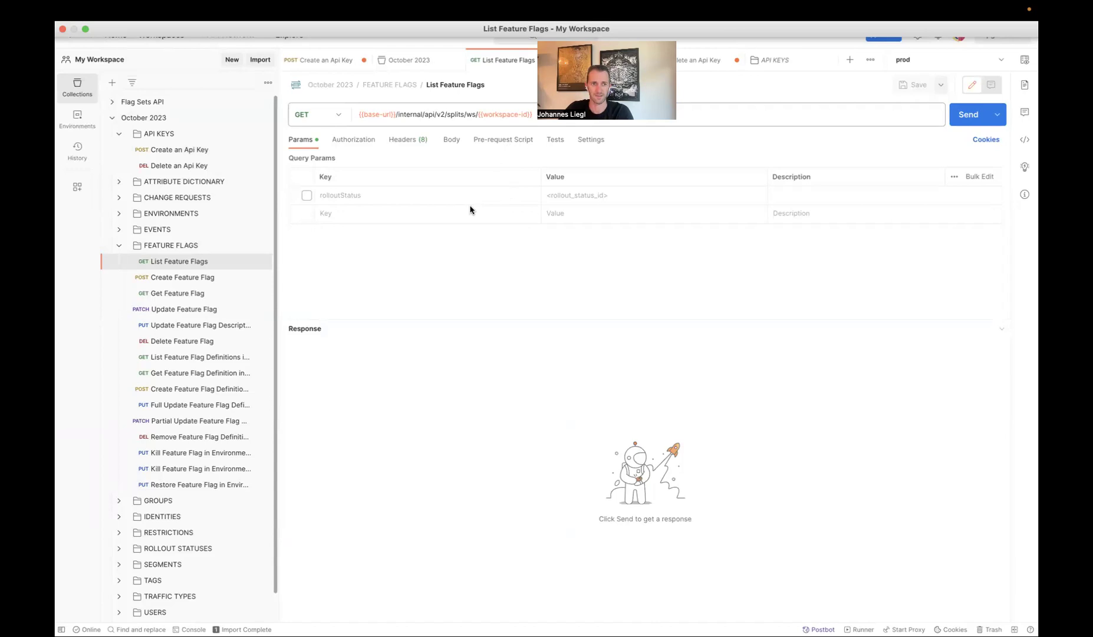
{"action": "left_click", "coordinate": [960, 123]}
{"action": "scroll", "coordinate": [478, 548], "scroll_direction": "down", "scroll_amount": 10}
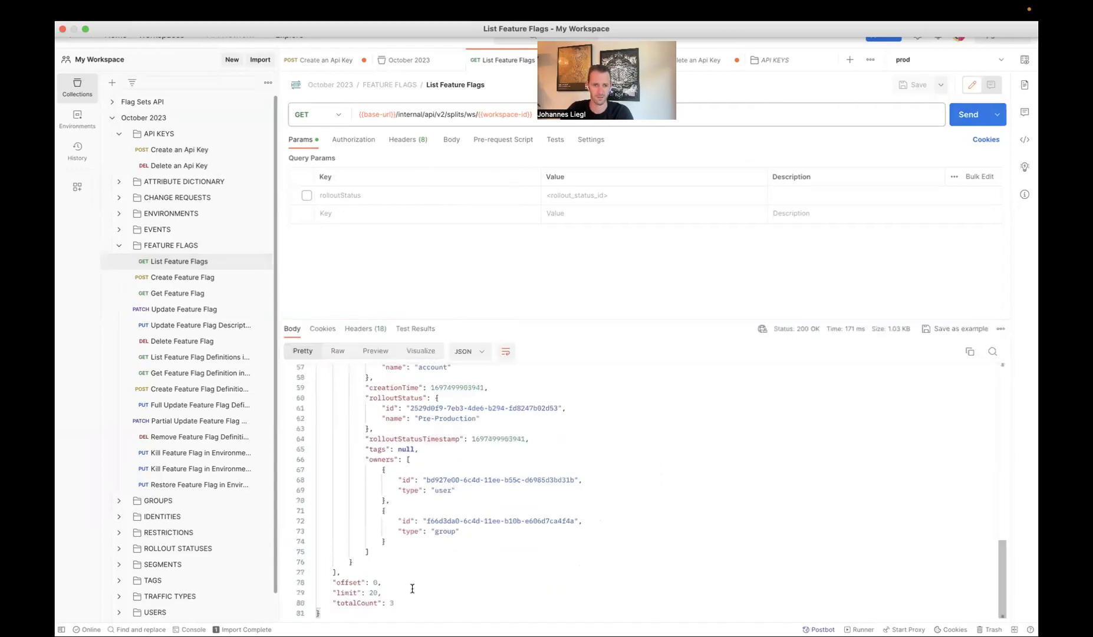
{"action": "left_click_drag", "start_coordinate": [392, 602], "coordinate": [332, 603]}
{"action": "scroll", "coordinate": [391, 552], "scroll_direction": "up", "scroll_amount": 5}
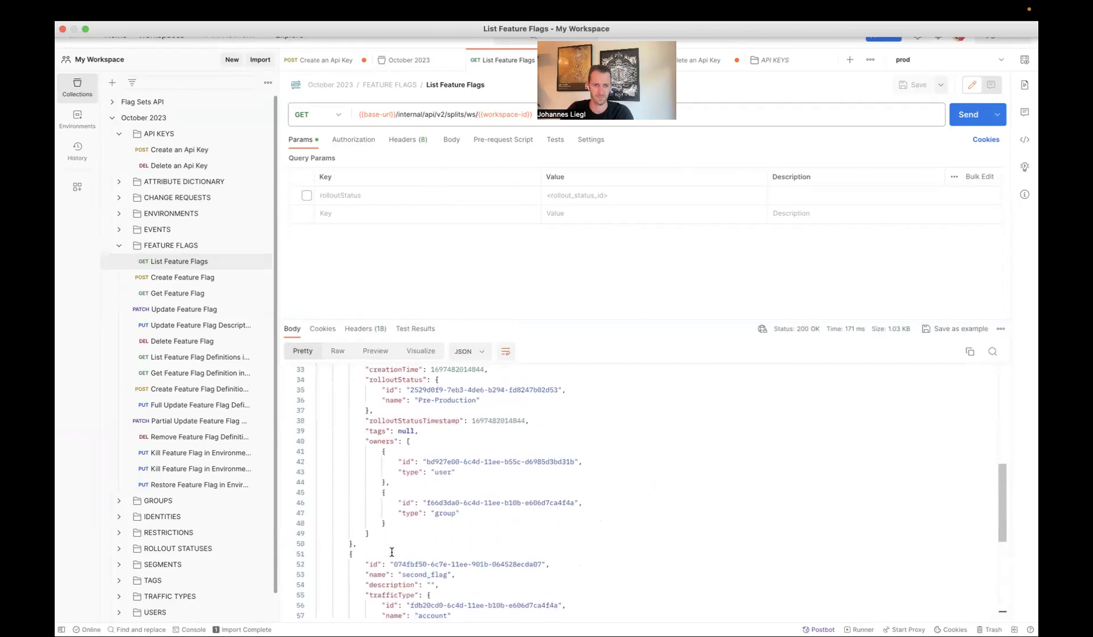
{"action": "scroll", "coordinate": [391, 551], "scroll_direction": "up", "scroll_amount": 4}
Step: Switch to Split and check the workspace's feature flags list and the available workspaces
{"action": "key", "text": "ctrl+Left"}
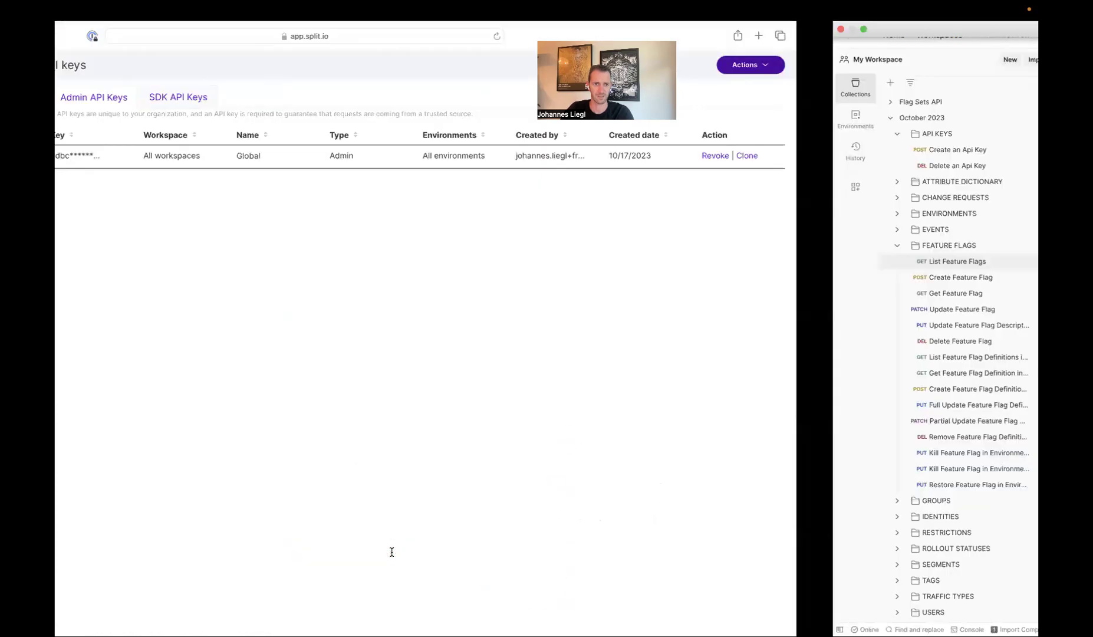
{"action": "left_click", "coordinate": [81, 275]}
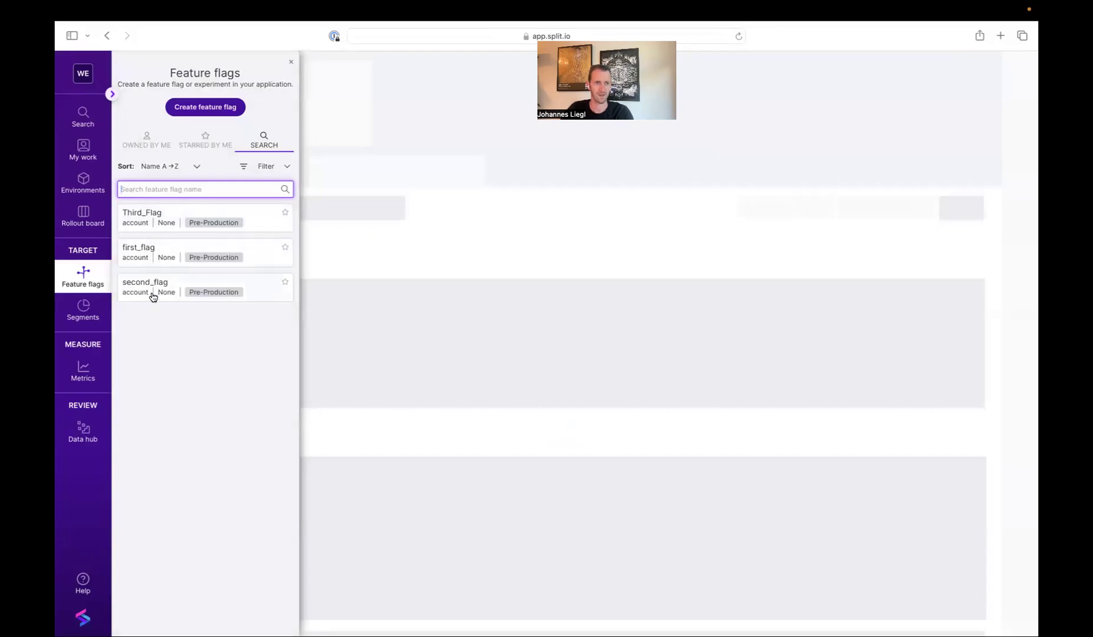
{"action": "left_click", "coordinate": [83, 73]}
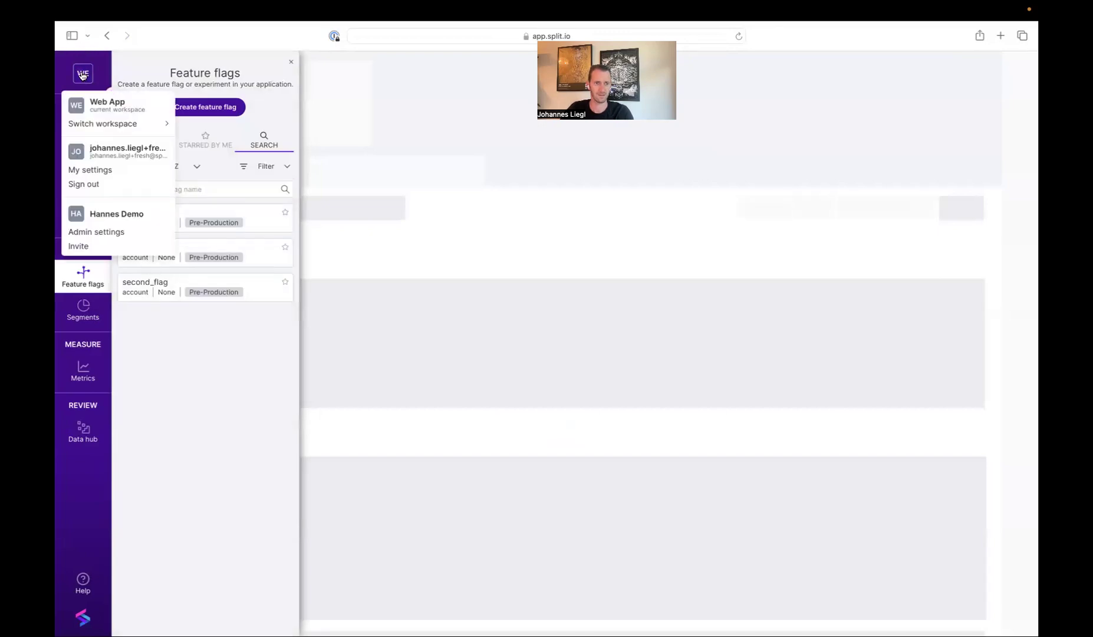
{"action": "mouse_move", "coordinate": [93, 122]}
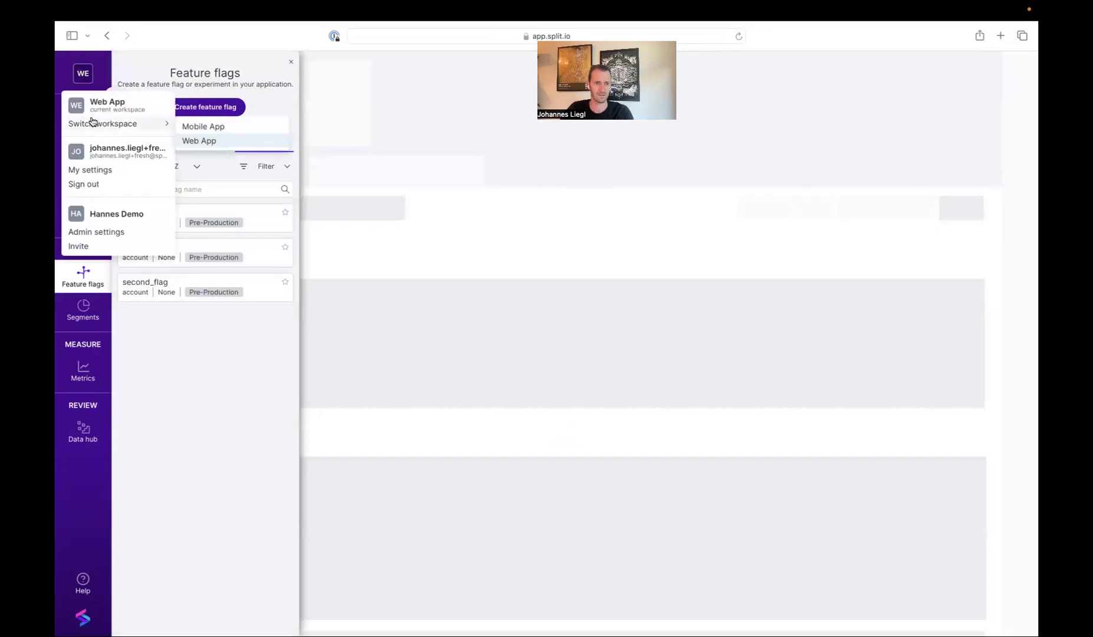
{"action": "left_click", "coordinate": [185, 349]}
Step: Switch to Postman and try to create a feature flag named Another_Flag with the Create Feature Flag request
{"action": "key", "text": "ctrl+Right"}
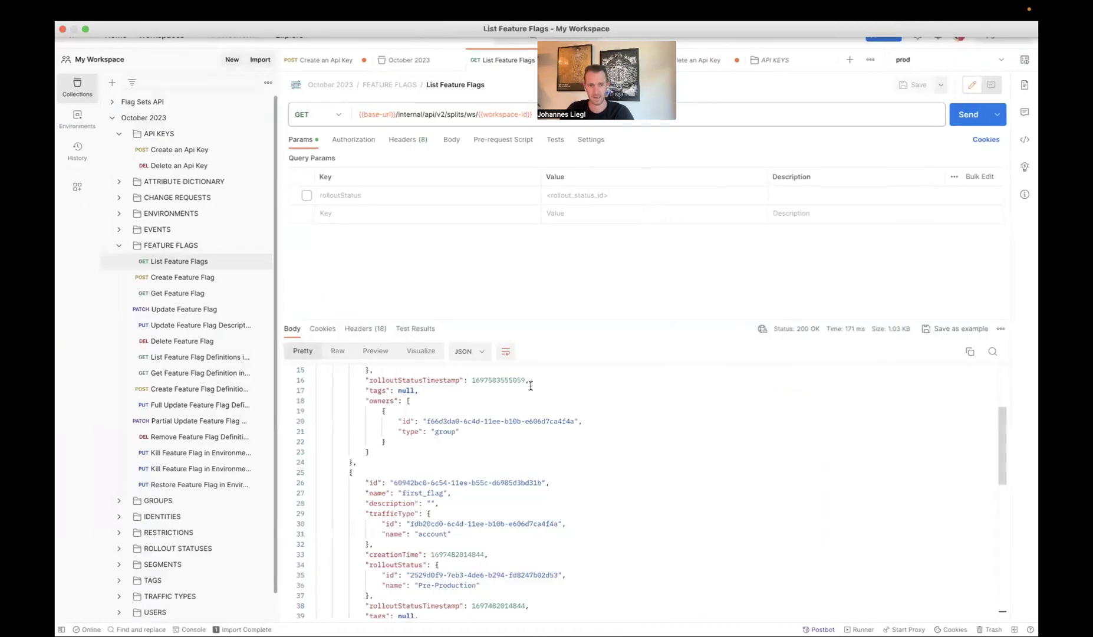
{"action": "left_click", "coordinate": [209, 281]}
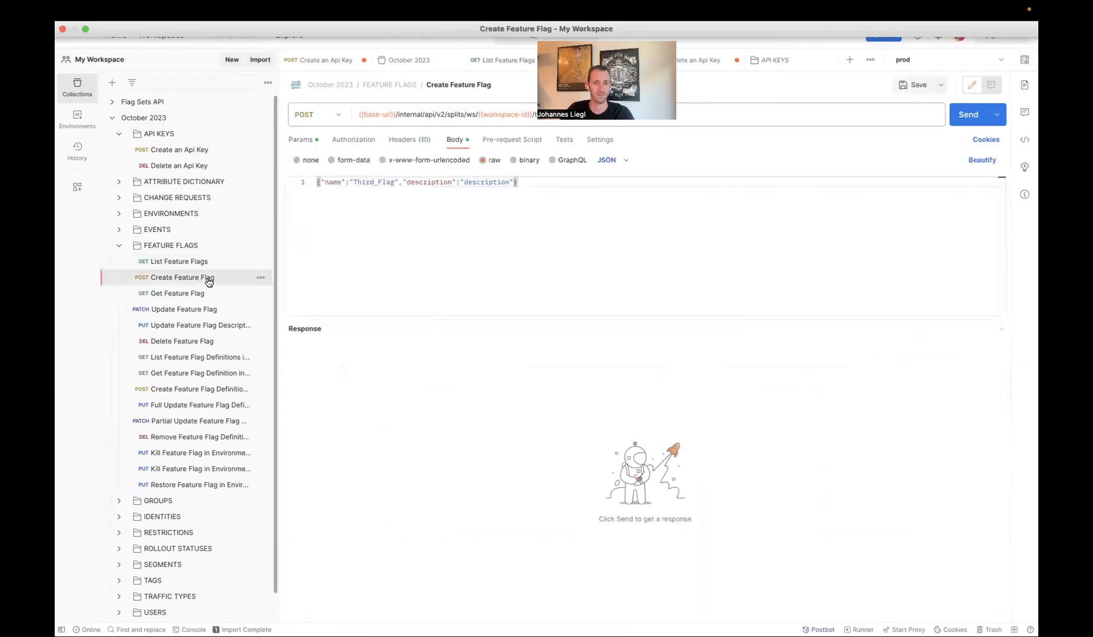
{"action": "double_click", "coordinate": [368, 182]}
{"action": "left_click", "coordinate": [378, 180]}
{"action": "left_click_drag", "start_coordinate": [374, 181], "coordinate": [356, 181]}
{"action": "type", "text": "Another"}
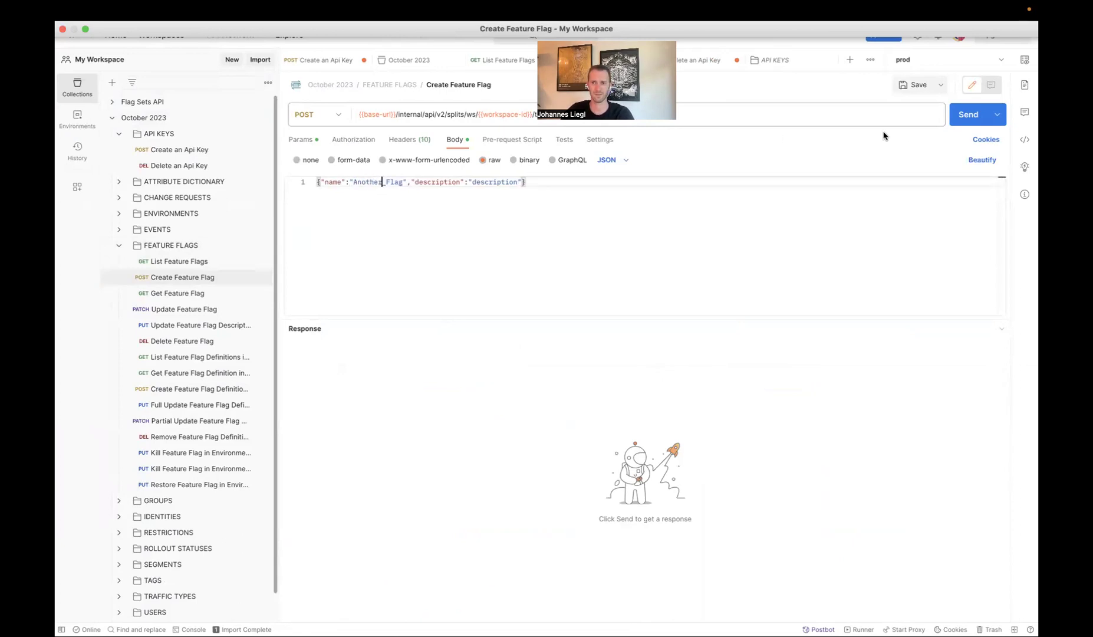
{"action": "left_click", "coordinate": [971, 115]}
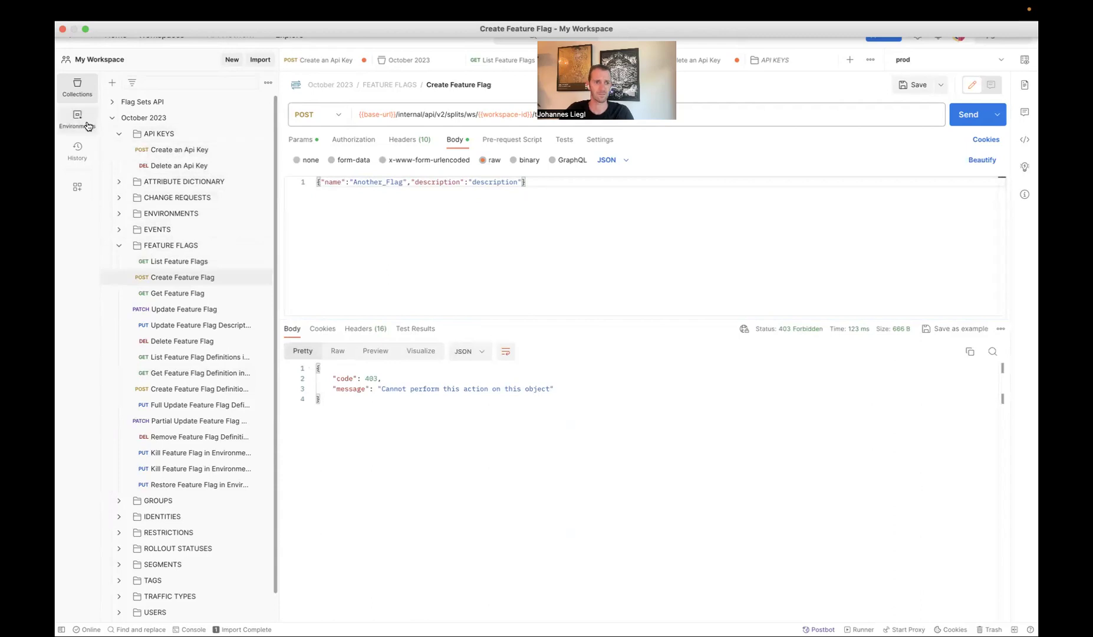
Step: Disable the second auth-token variable of the October 2023 collection, re-enable the first one, and save
{"action": "left_click", "coordinate": [158, 122]}
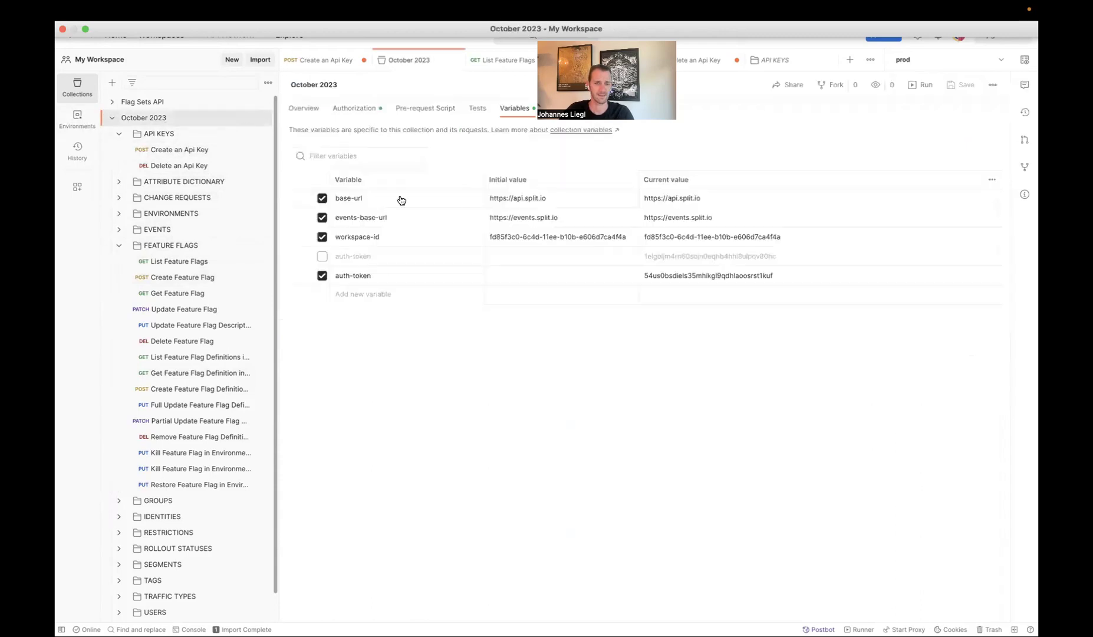
{"action": "left_click", "coordinate": [322, 275]}
{"action": "left_click", "coordinate": [322, 256]}
{"action": "key", "text": "super+s"}
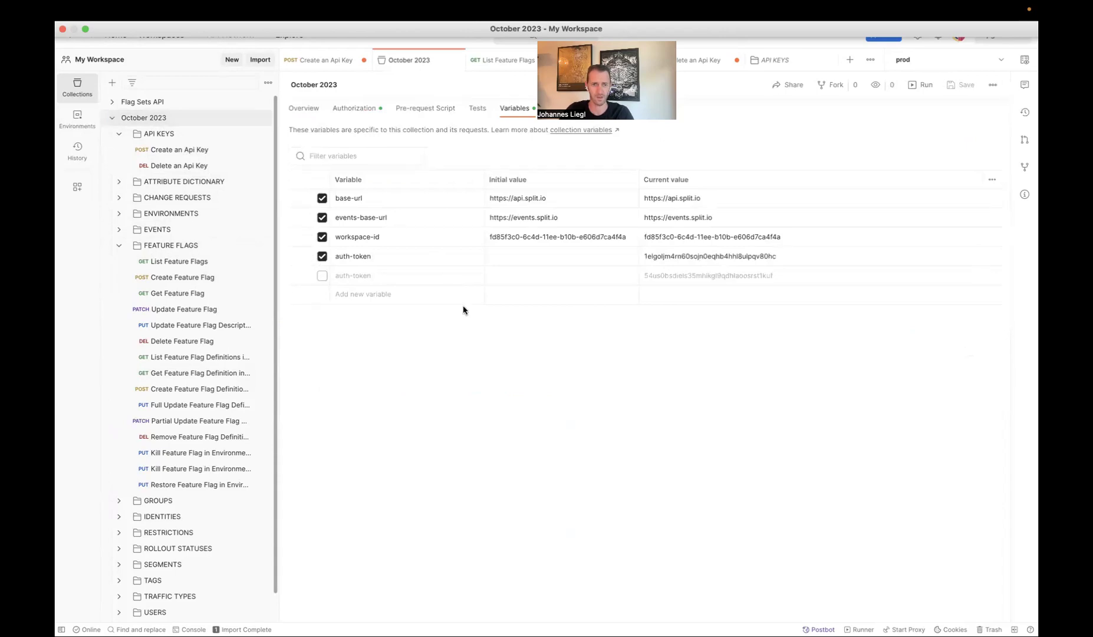
Step: Create an admin API key named FF Editor with the role API_FEATURE_FLAG_EDITOR using the Create an Api Key request
{"action": "left_click", "coordinate": [196, 154]}
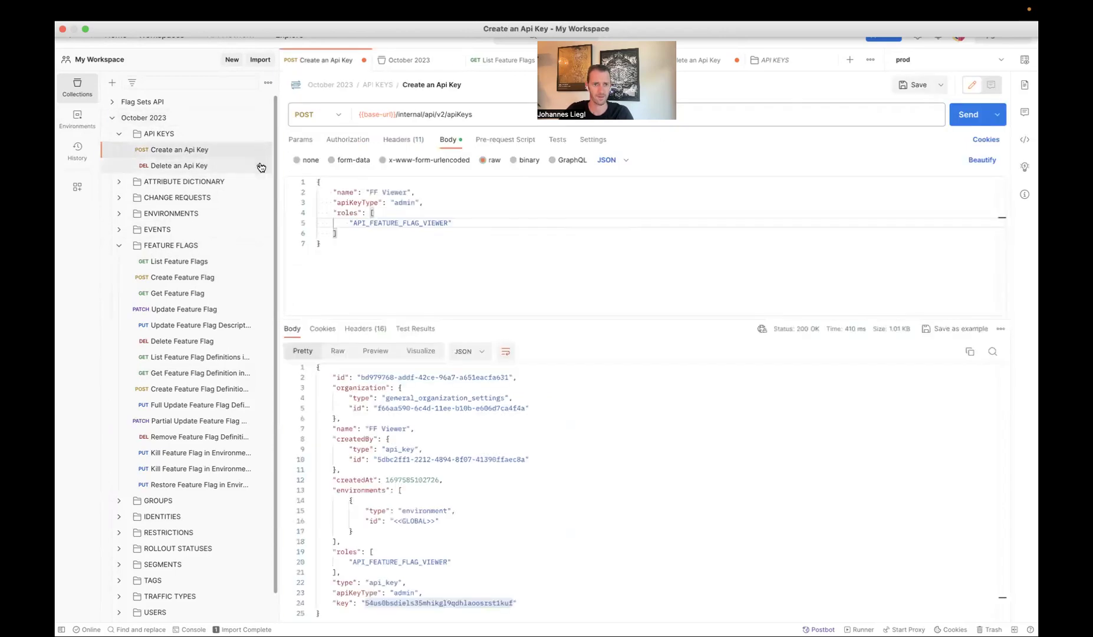
{"action": "double_click", "coordinate": [388, 192]}
{"action": "type", "text": "Editor"}
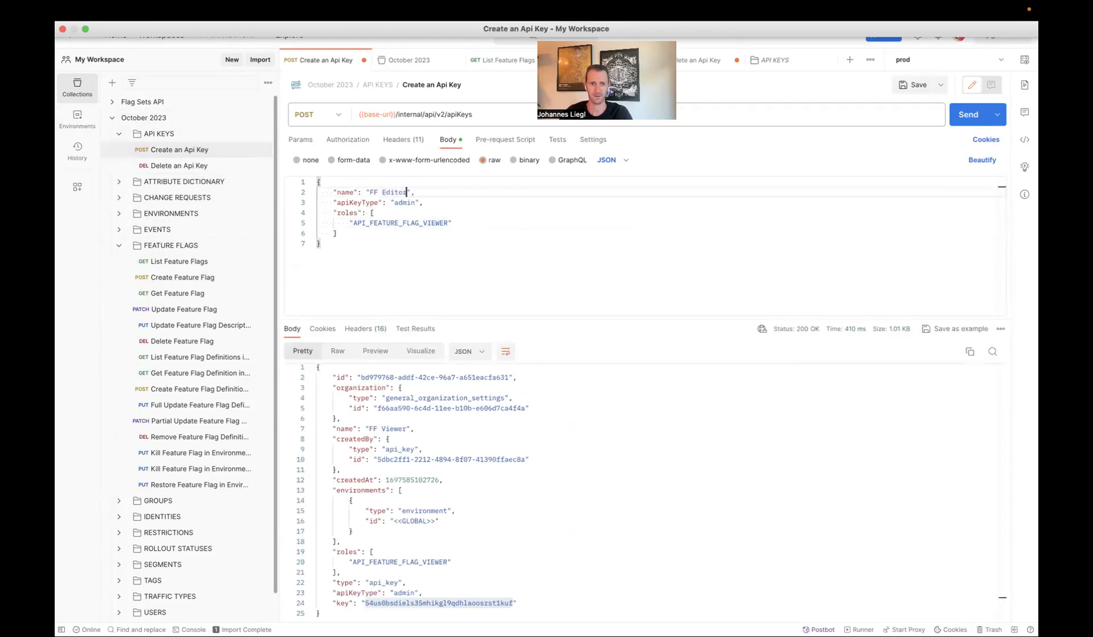
{"action": "left_click", "coordinate": [448, 223]}
{"action": "key", "text": "BackSpace"}
{"action": "key", "text": "BackSpace"}
{"action": "key", "text": "BackSpace"}
{"action": "key", "text": "BackSpace"}
{"action": "key", "text": "BackSpace"}
{"action": "key", "text": "BackSpace"}
{"action": "type", "text": "EDITOR"}
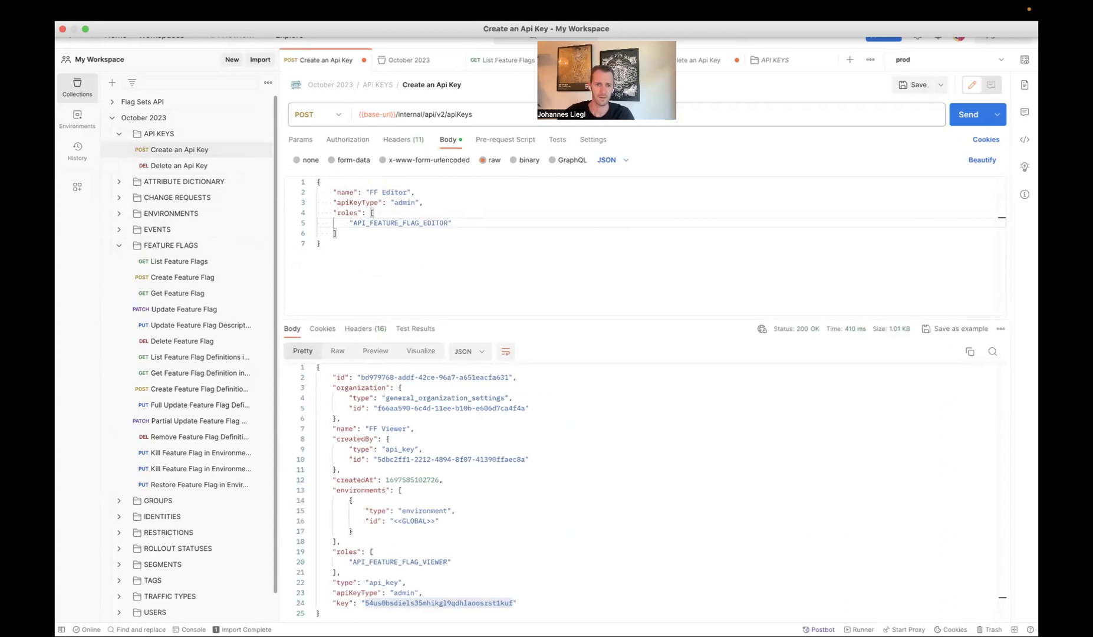
{"action": "left_click", "coordinate": [969, 115]}
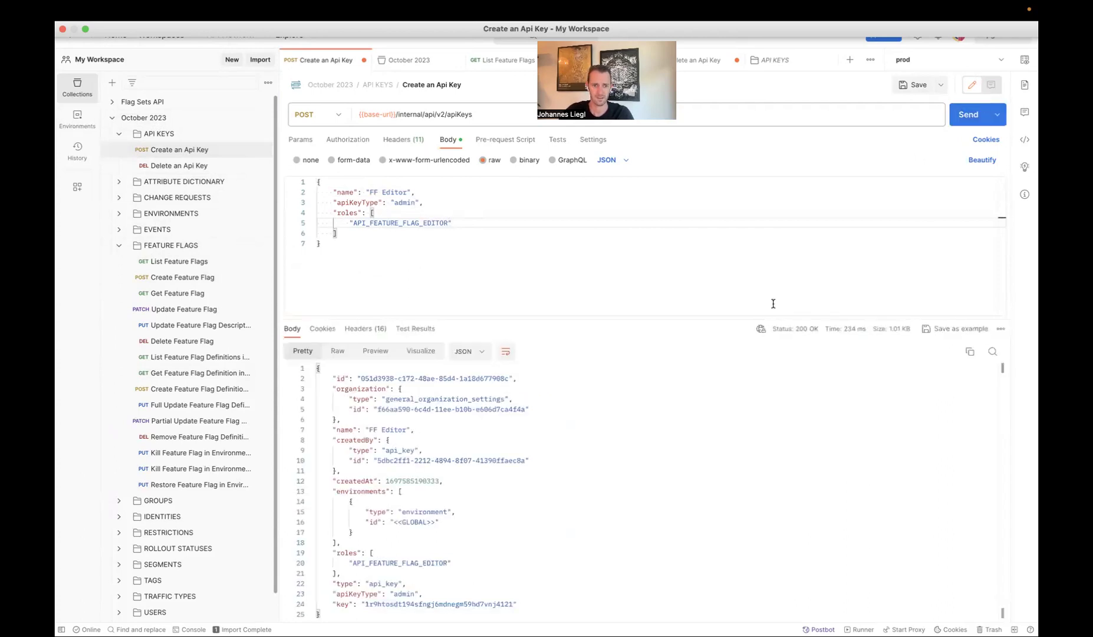
Step: Copy the FF Editor API key into a new auth-token variable of the October 2023 collection and disable the first auth-token variable
{"action": "scroll", "coordinate": [543, 553], "scroll_direction": "down", "scroll_amount": 1}
{"action": "double_click", "coordinate": [462, 603]}
{"action": "key", "text": "super+c"}
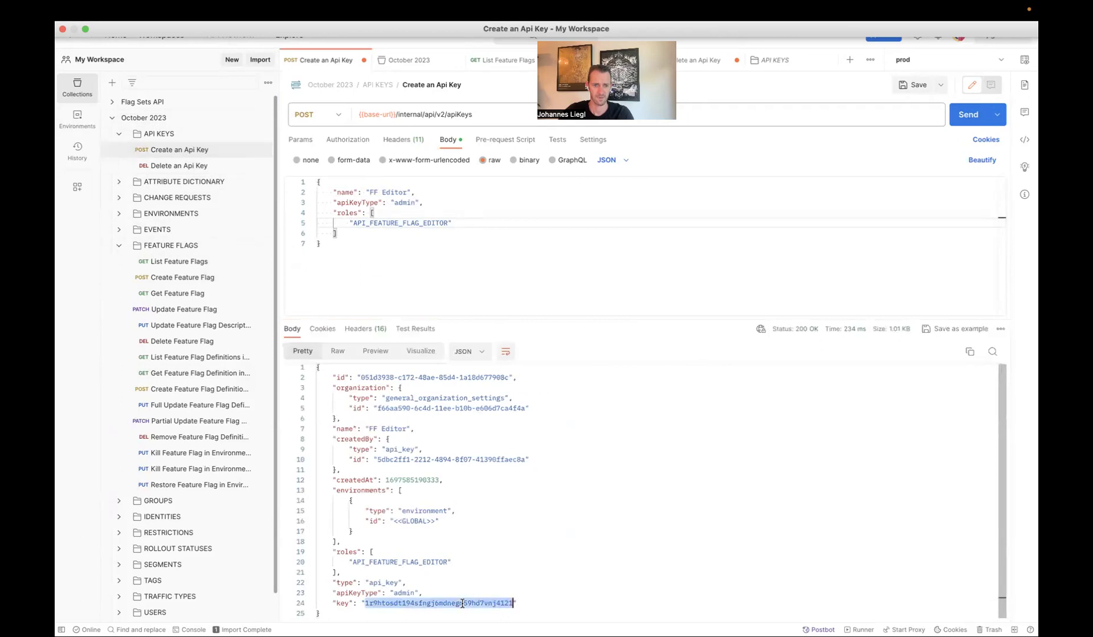
{"action": "left_click", "coordinate": [153, 117]}
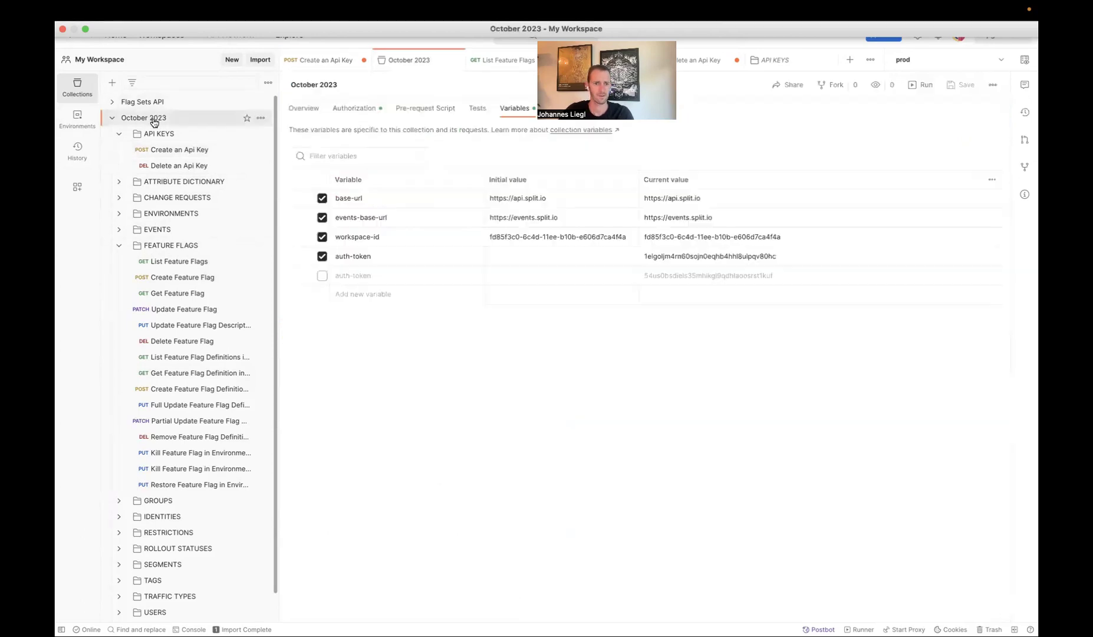
{"action": "left_click", "coordinate": [389, 293]}
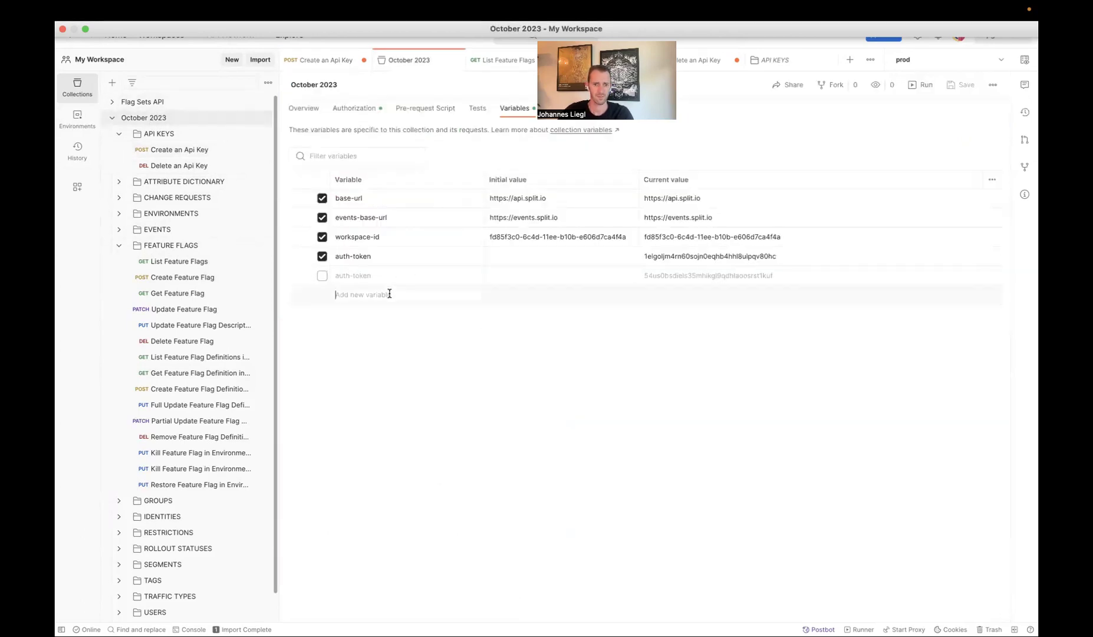
{"action": "type", "text": "auth-token"}
{"action": "key", "text": "Tab"}
{"action": "key", "text": "Tab"}
{"action": "key", "text": "super+v"}
{"action": "left_click", "coordinate": [322, 257]}
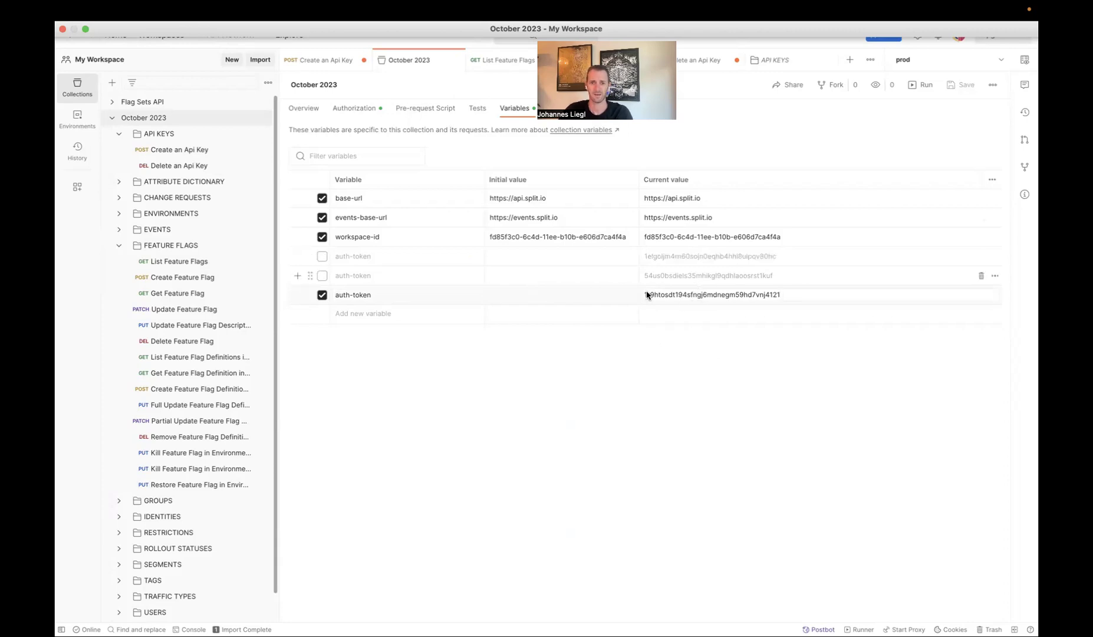
Step: Create the feature flag Another_Flag with the Create Feature Flag request, and list the feature flags to check the total count
{"action": "left_click", "coordinate": [187, 284]}
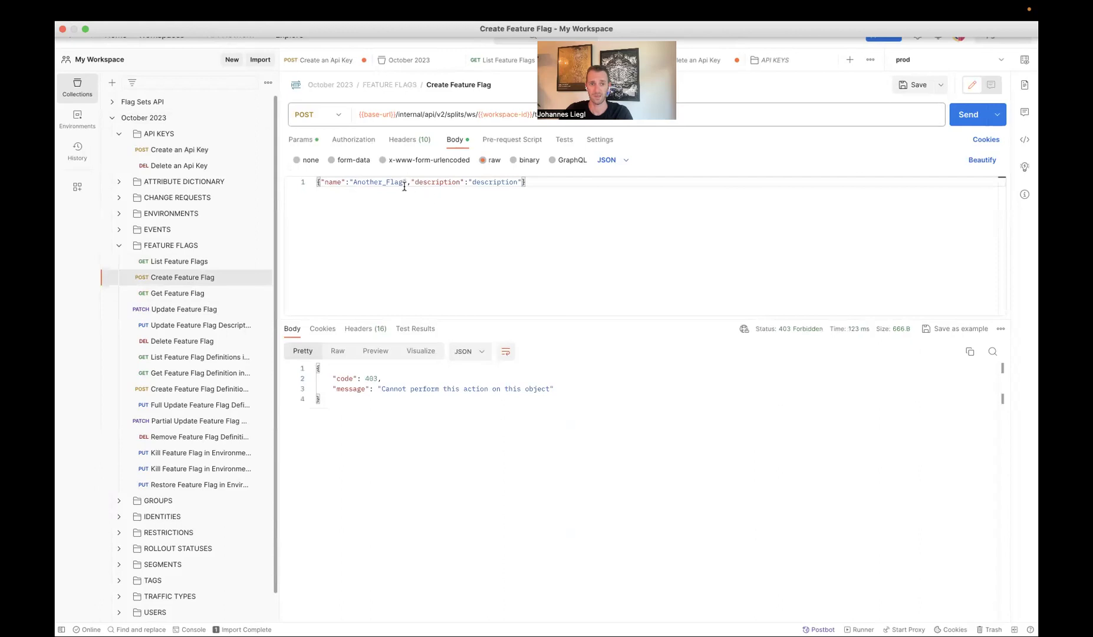
{"action": "left_click", "coordinate": [962, 115]}
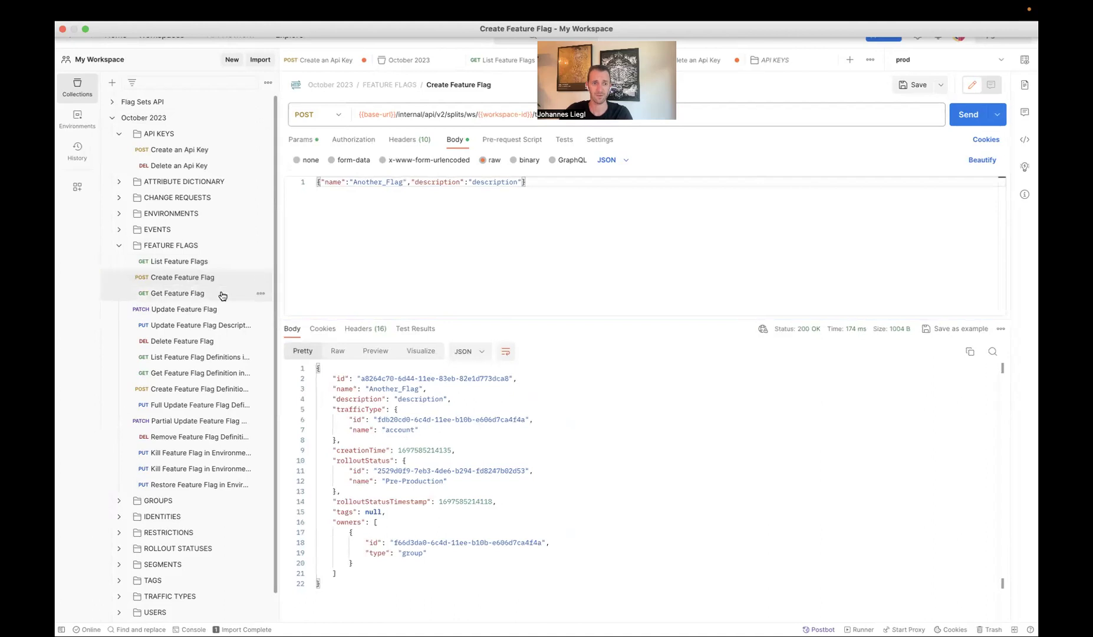
{"action": "left_click", "coordinate": [188, 266]}
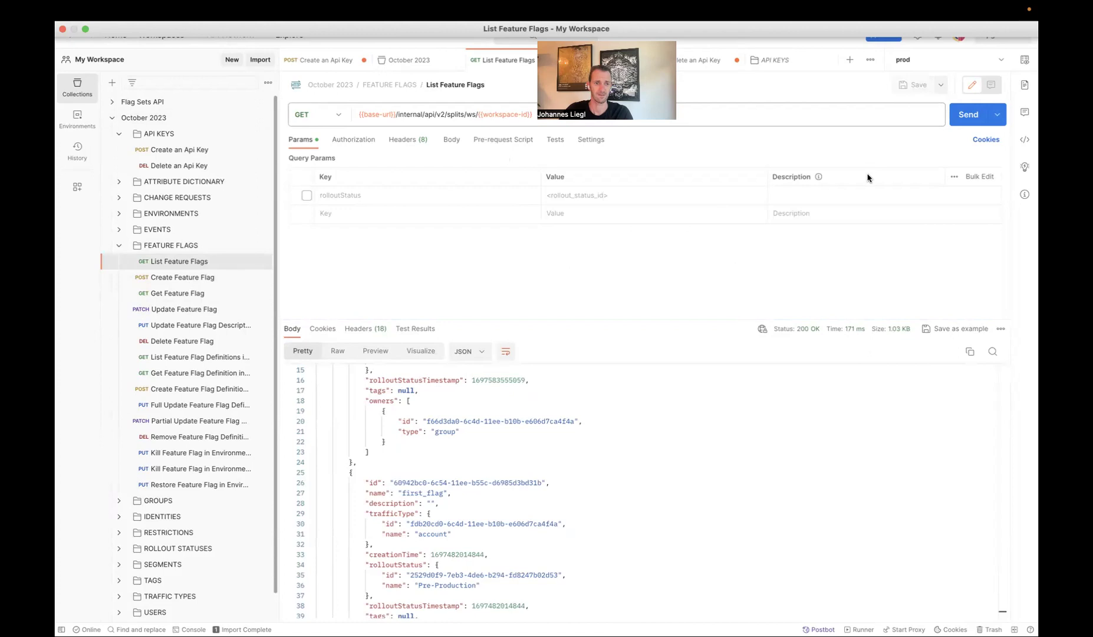
{"action": "left_click", "coordinate": [961, 118]}
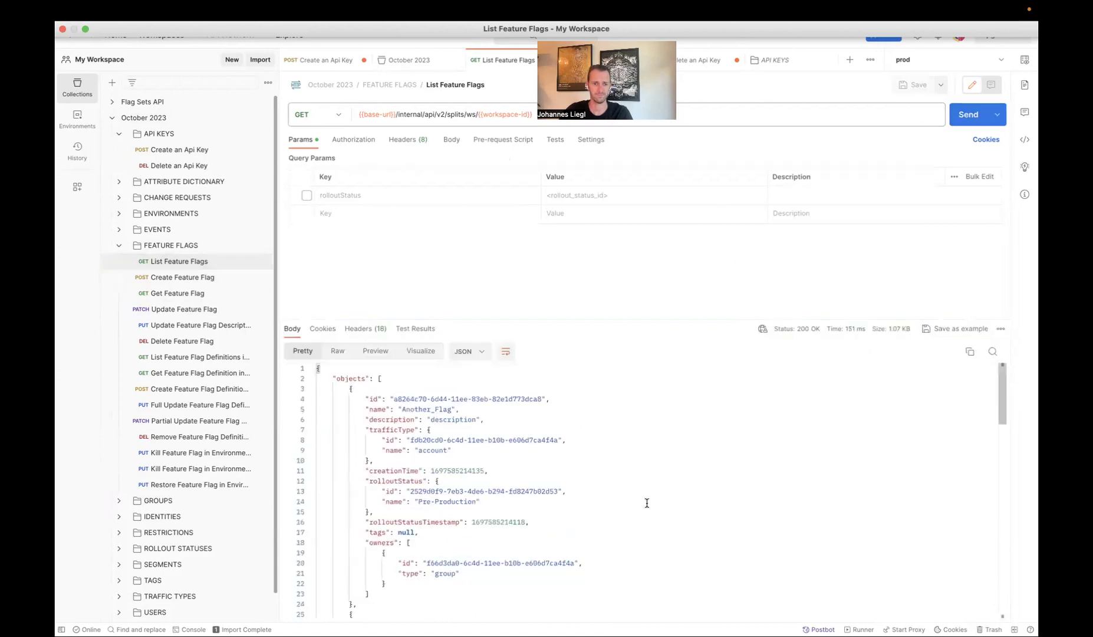
{"action": "scroll", "coordinate": [646, 503], "scroll_direction": "down", "scroll_amount": 15}
{"action": "left_click_drag", "start_coordinate": [335, 602], "coordinate": [424, 603]}
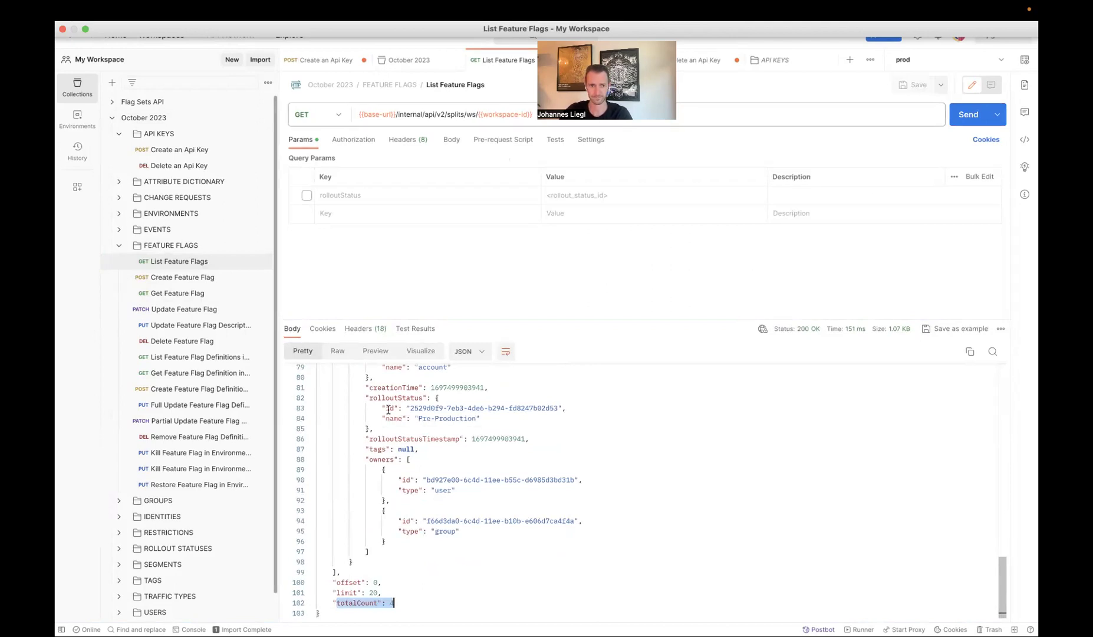
{"action": "key", "text": "ctrl+Left"}
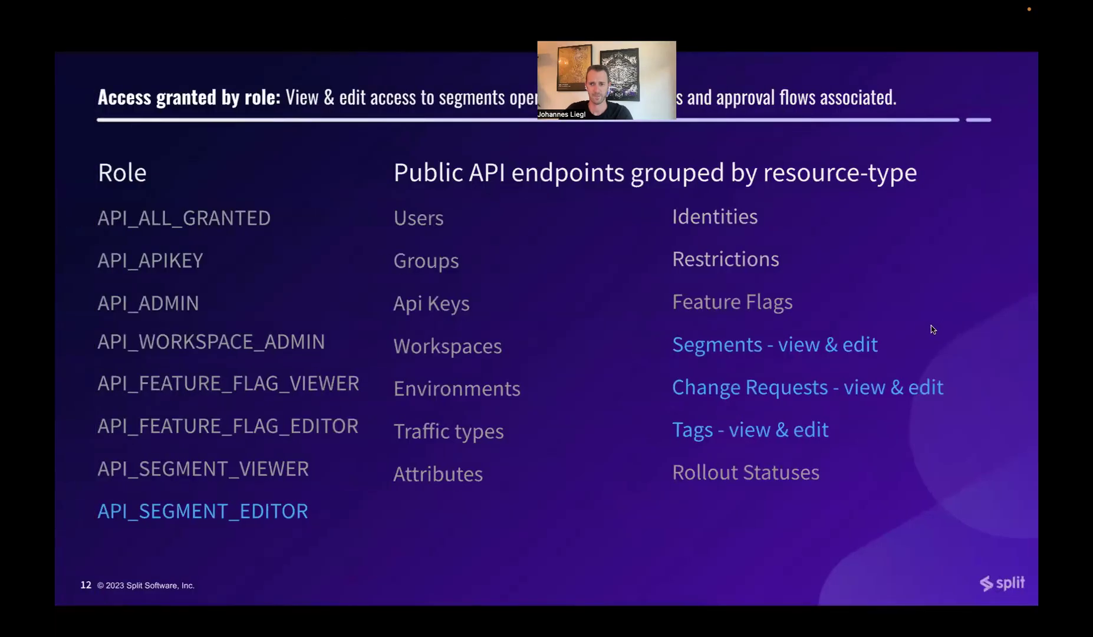
{"action": "key", "text": "Right"}
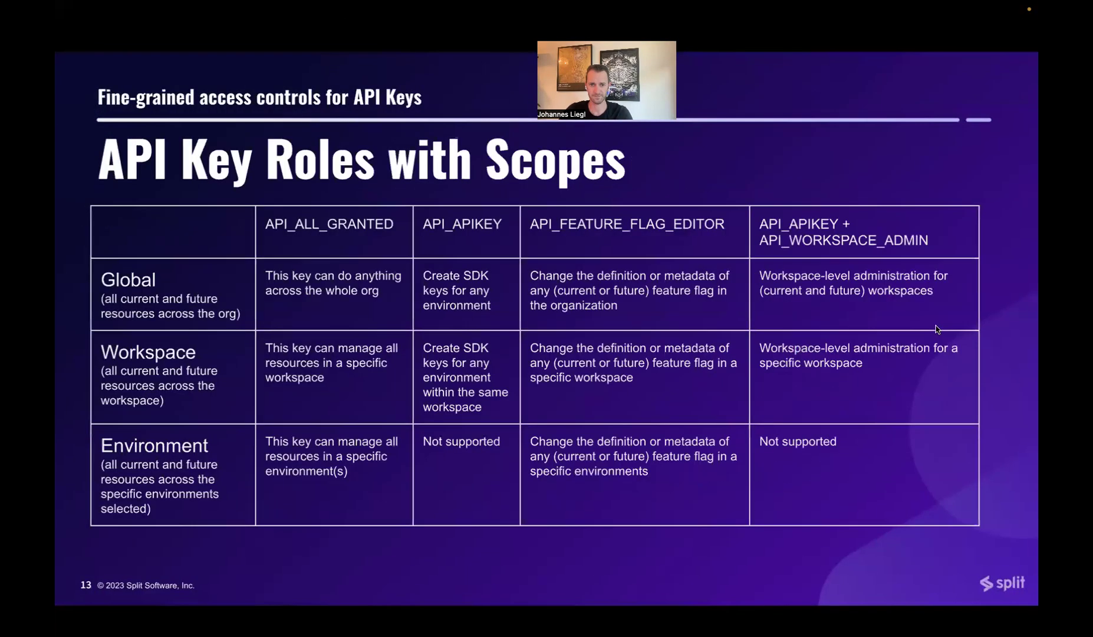